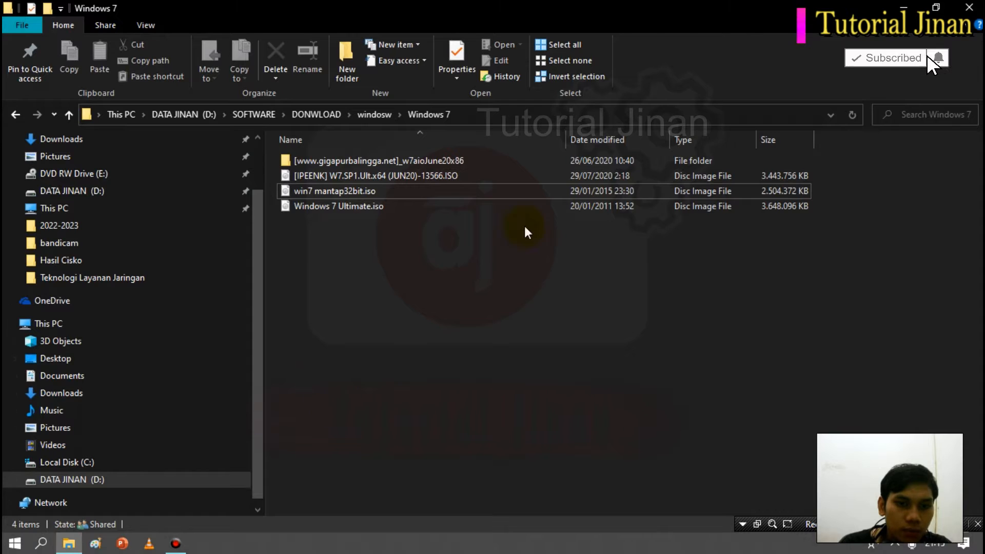
Minimize the file window, launch Oracle VM VirtualBox from the desktop and reposition its manager window
click(903, 10)
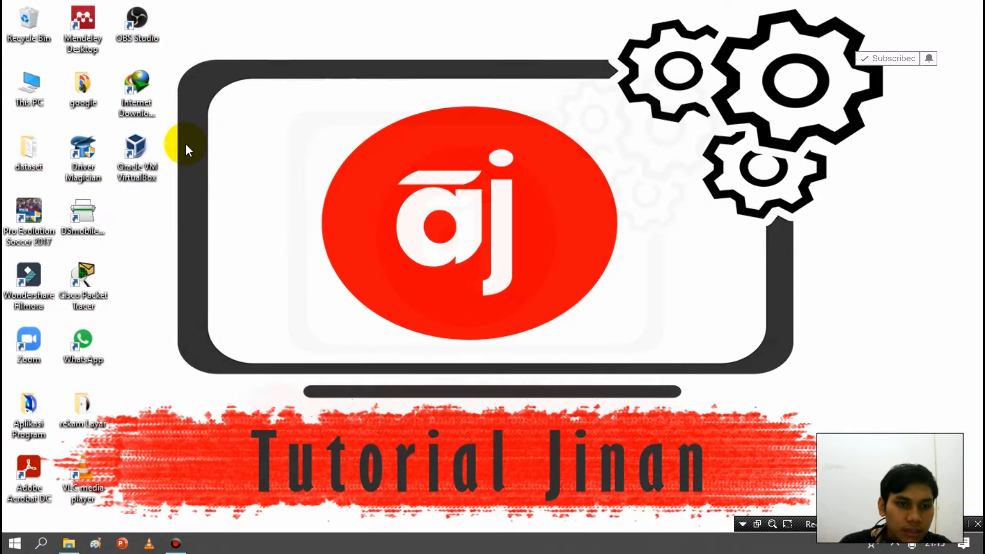
click(144, 143)
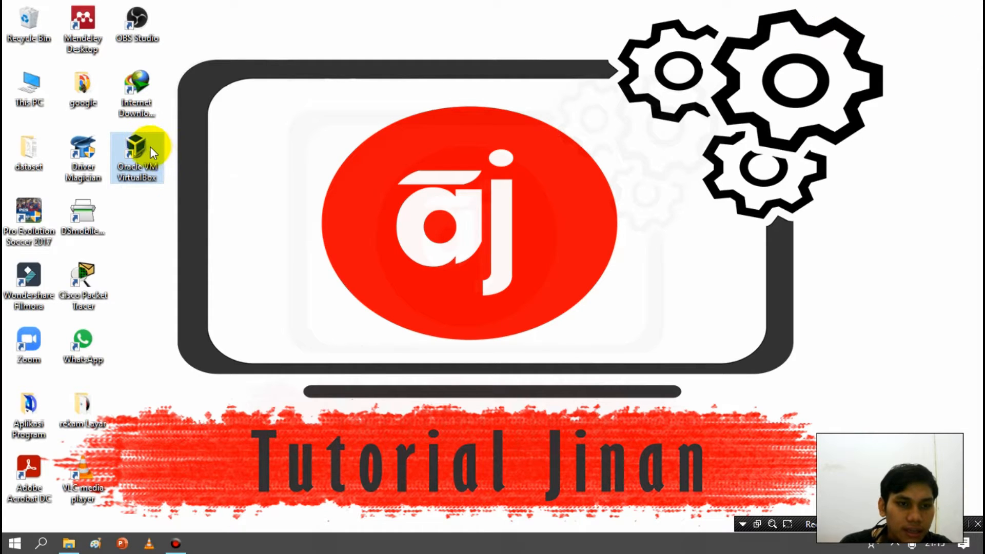
double_click(141, 140)
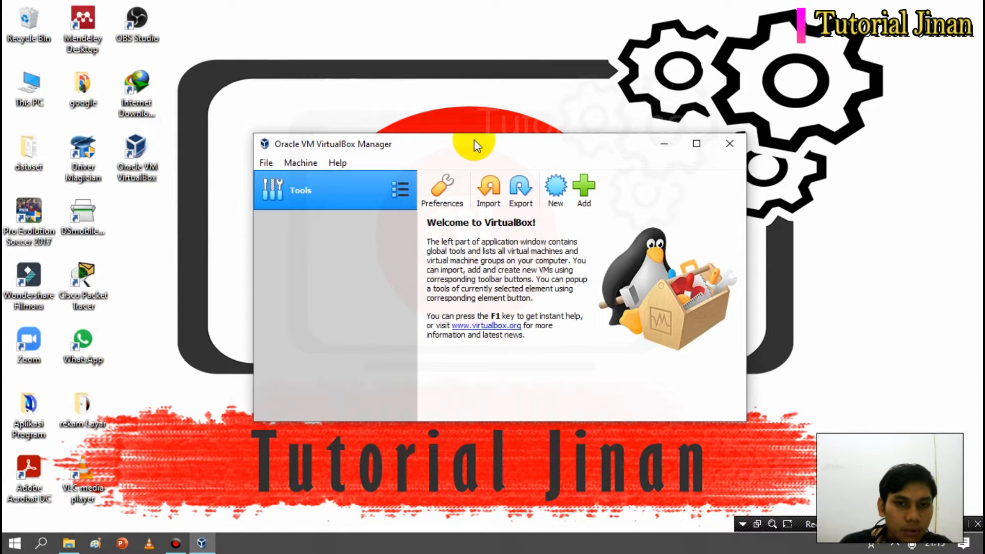
drag(472, 141, 501, 94)
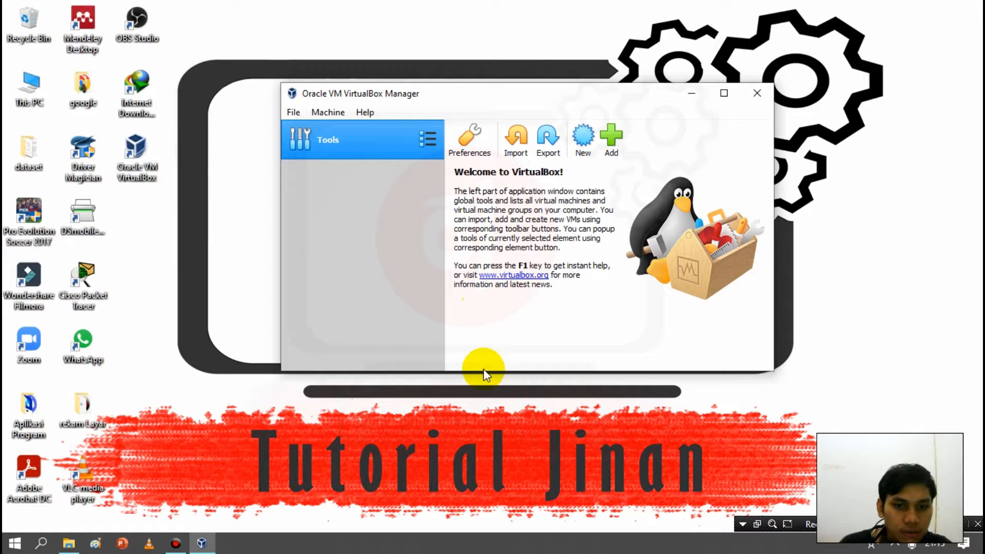
Check the Windows 7 folder for the Windows 7 Ultimate.iso and win7 mantap32bit.iso installation images
click(70, 544)
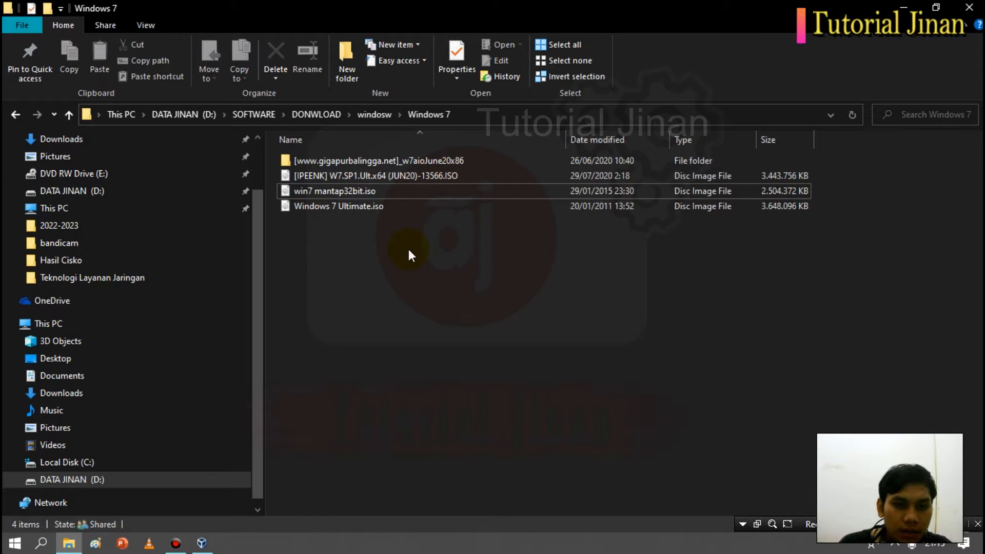
click(325, 211)
click(339, 189)
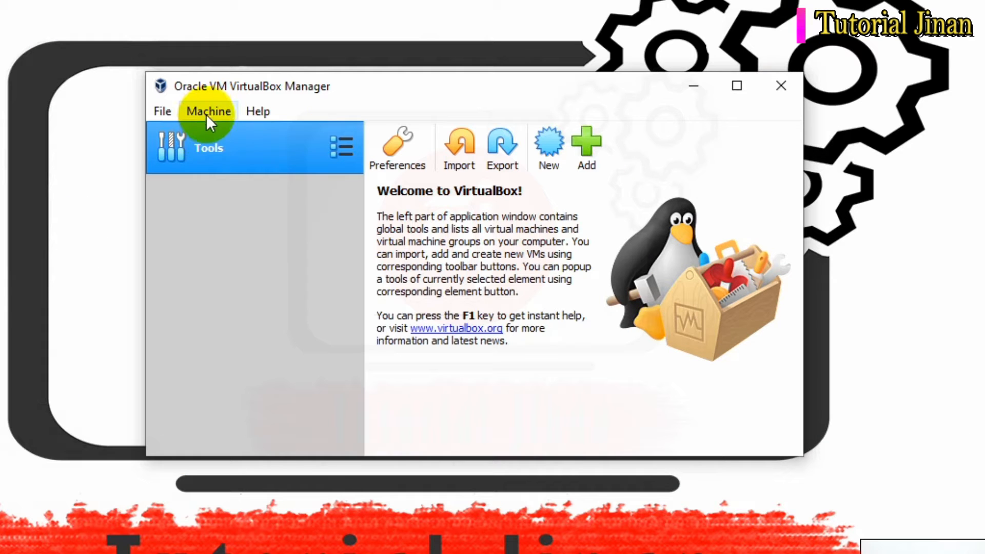
Begin creating a new virtual machine and name it windows1
click(326, 112)
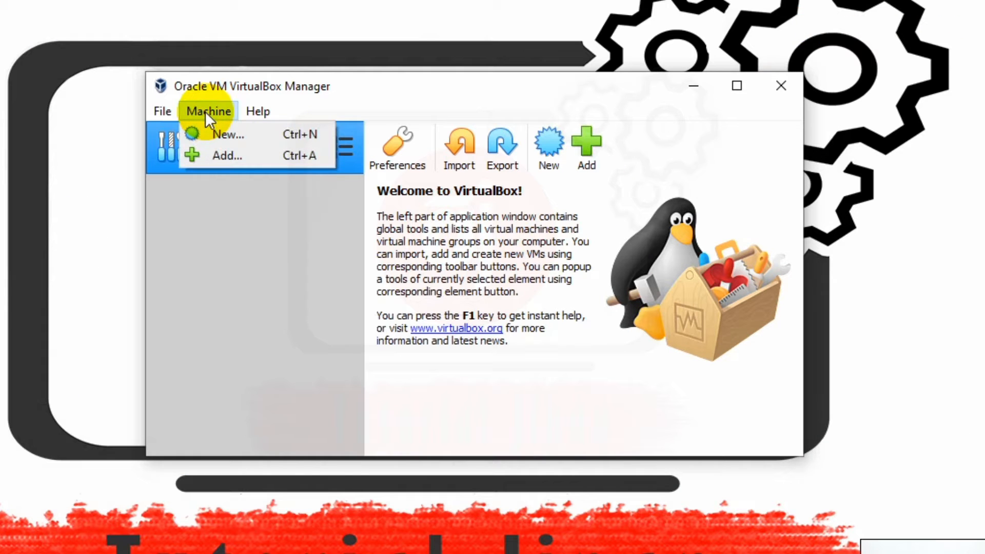
click(275, 132)
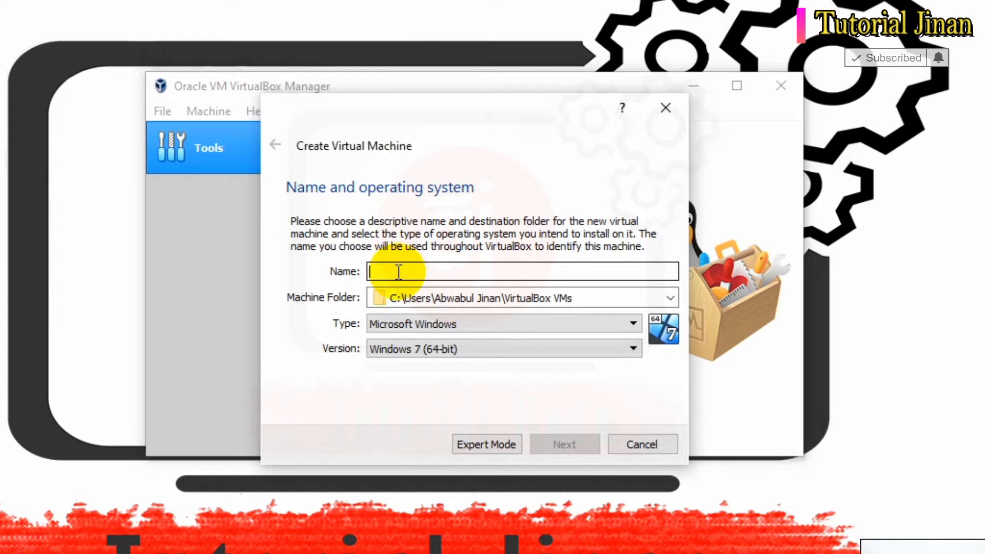
text(w)
key(BackSpace)
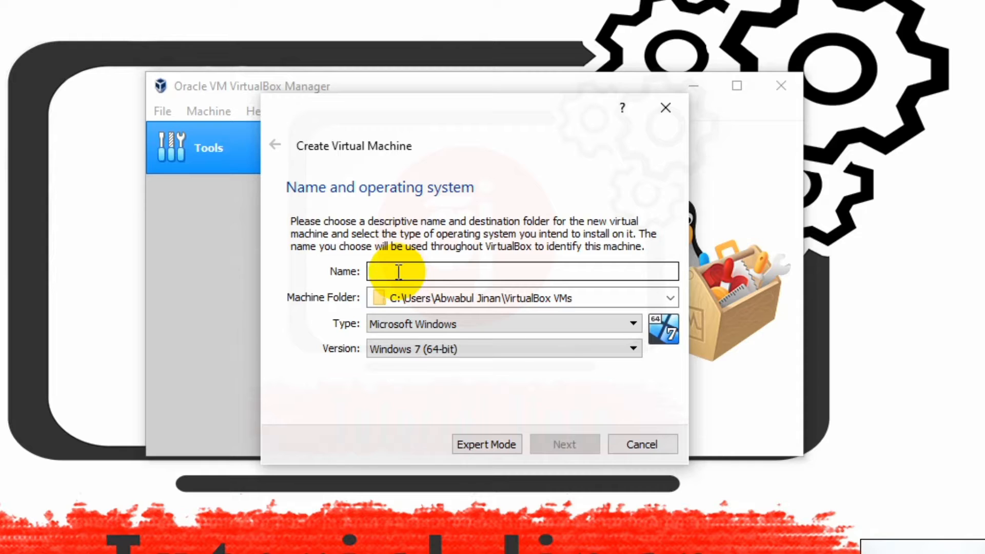
text(win)
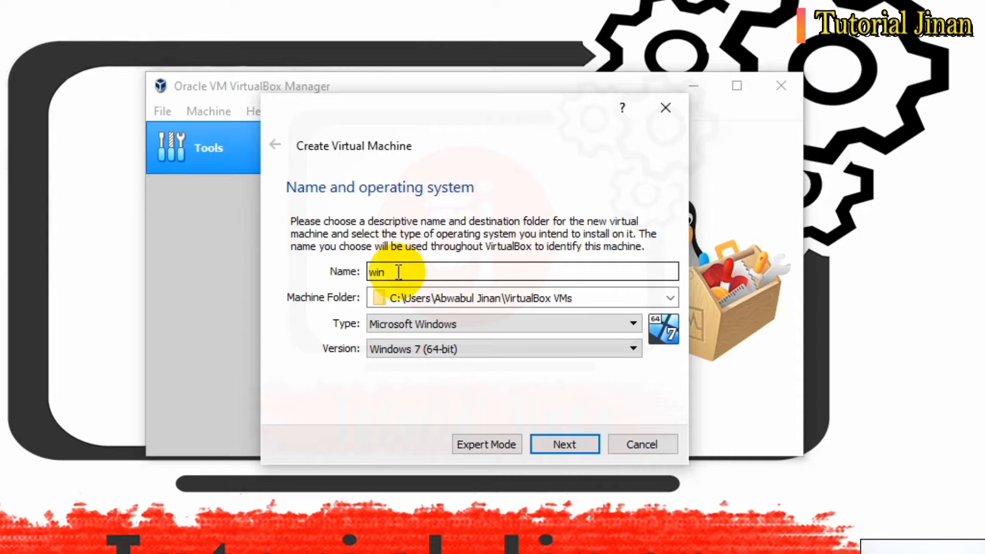
text(dows1)
drag(425, 271, 334, 280)
click(454, 272)
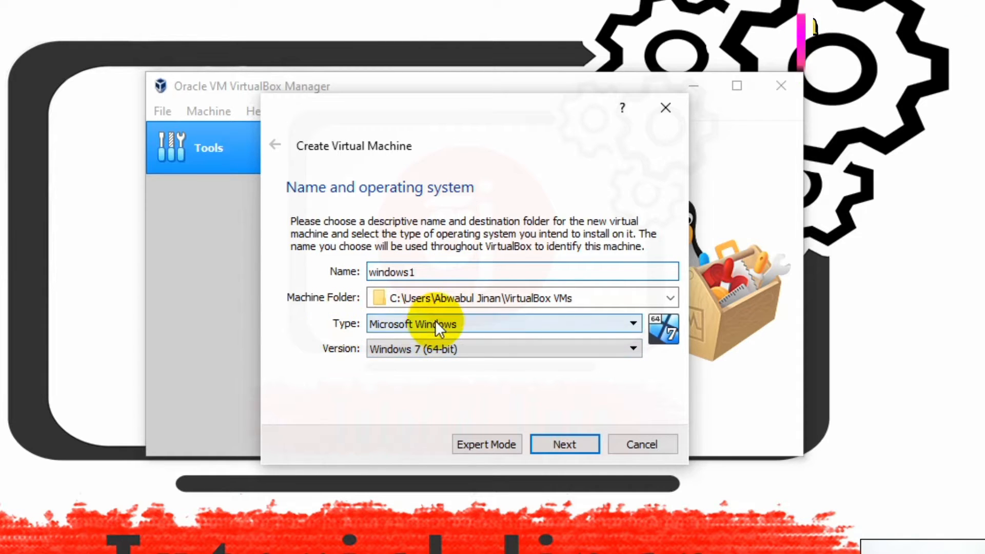
Try the Linux and Mac OS X operating system types, and set the type back to Microsoft Windows
click(477, 323)
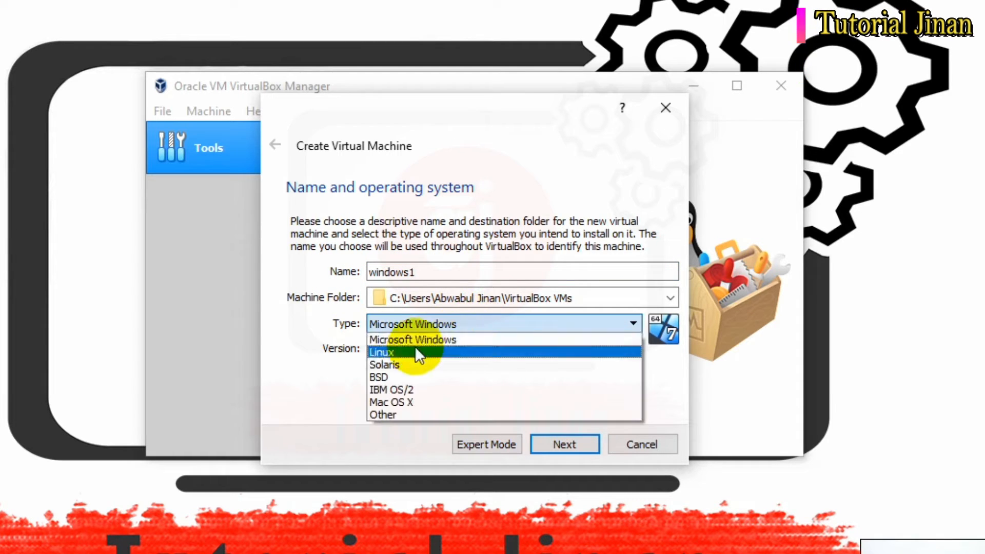
click(390, 354)
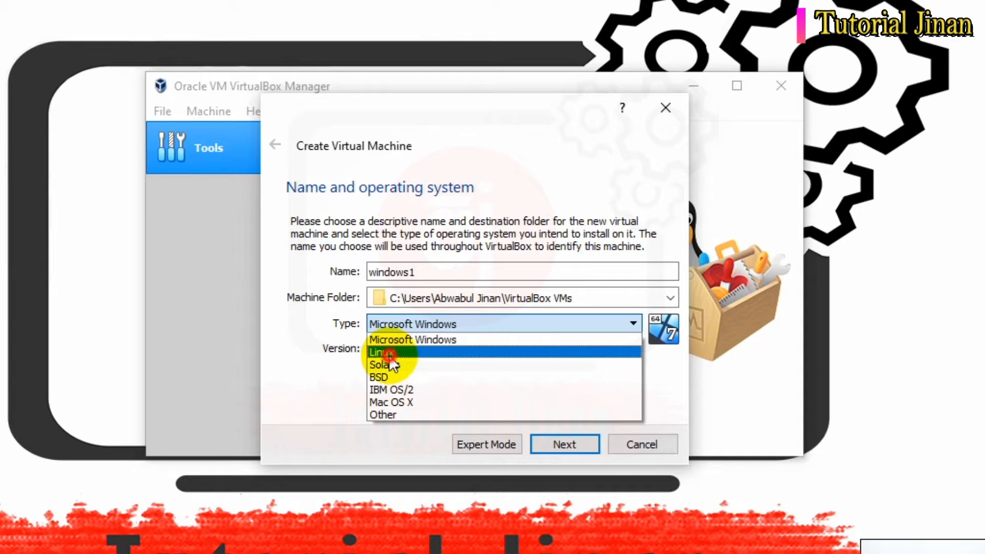
click(400, 325)
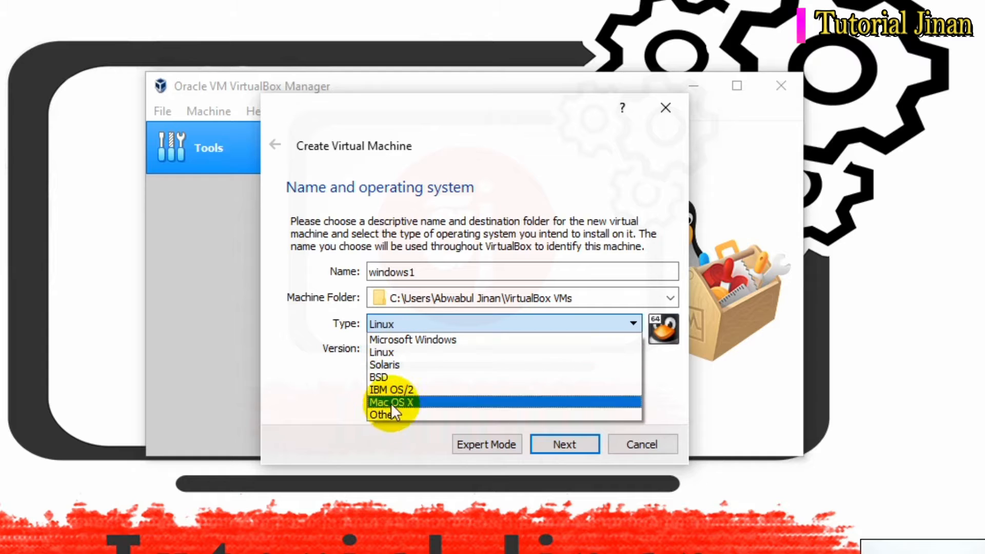
click(391, 403)
click(409, 323)
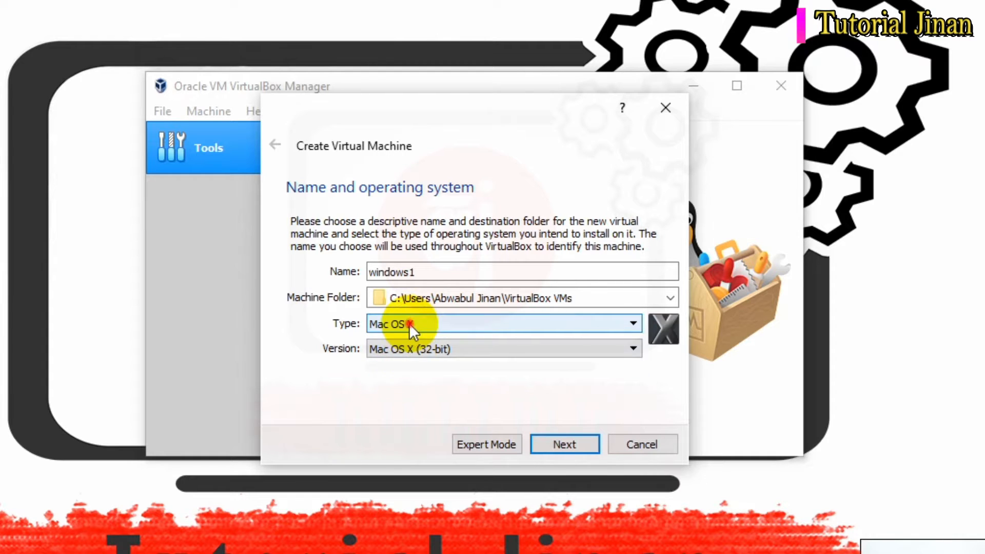
click(410, 339)
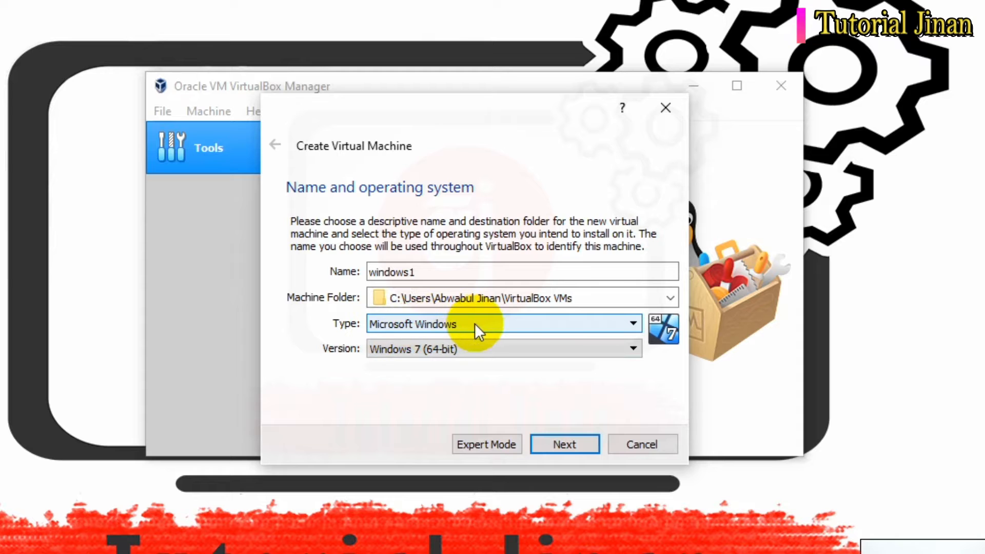
Set the machine's version to Windows 7 (32-bit) and accept a memory size of 1024 MB
click(414, 351)
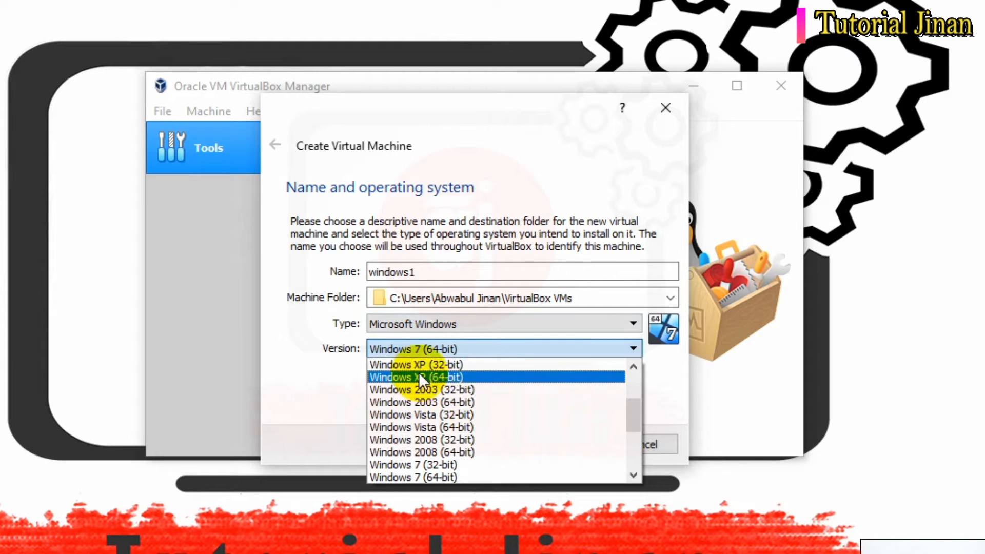
click(411, 464)
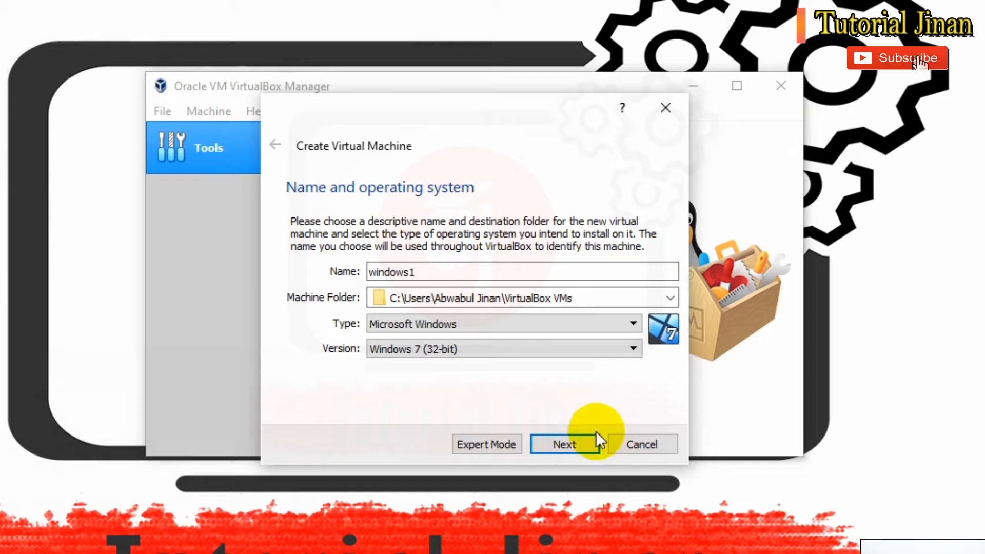
click(572, 439)
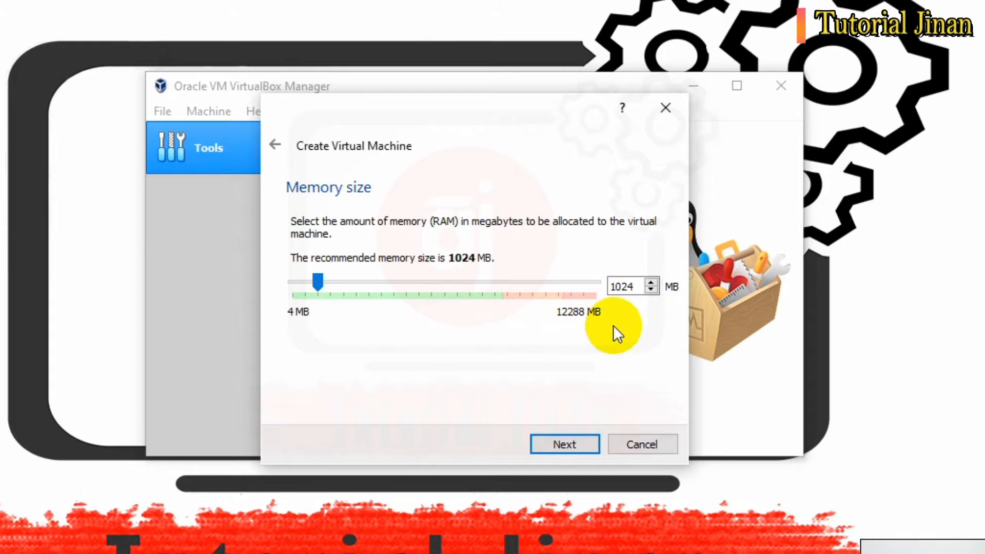
click(553, 442)
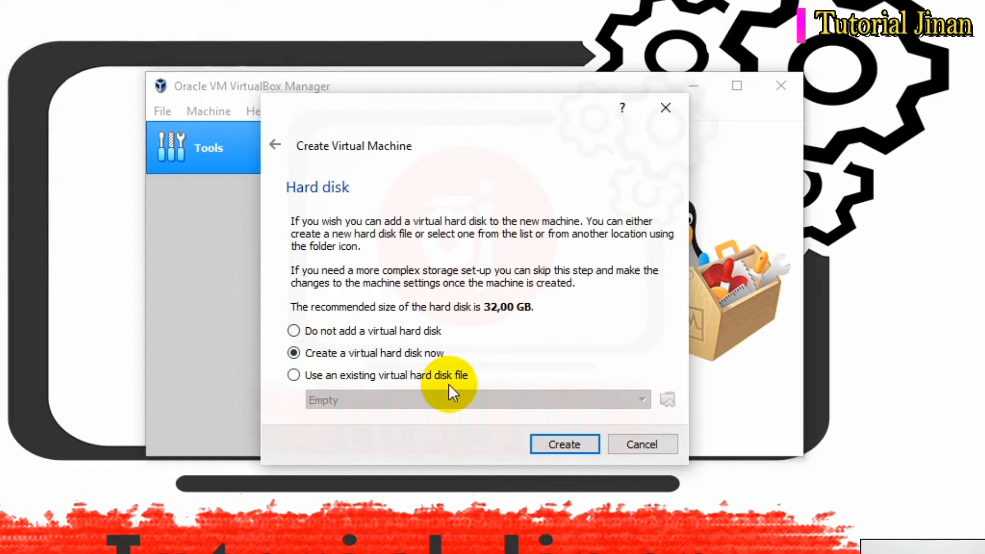
Create a new dynamically allocated VDI virtual hard disk named windows1 with a size of 32 GB
click(550, 442)
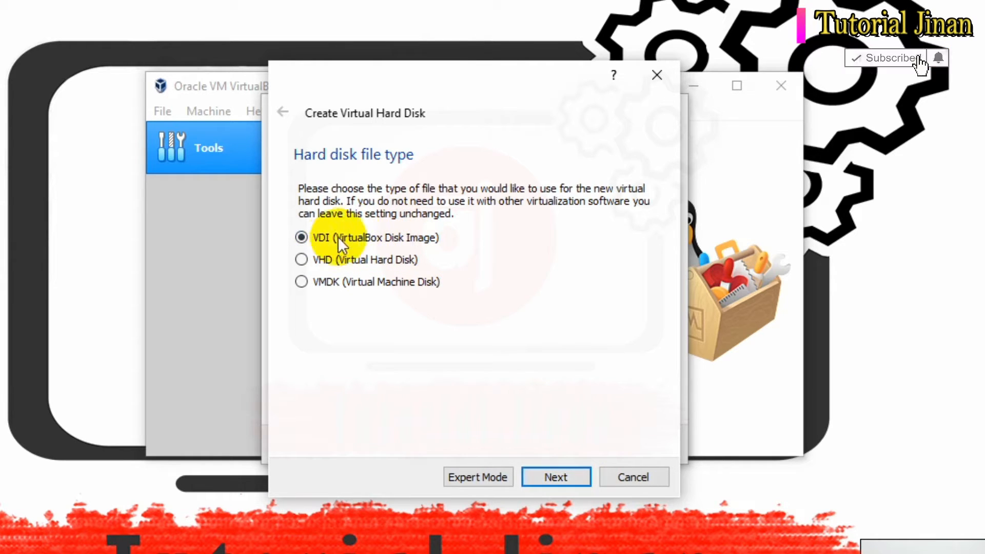
click(567, 479)
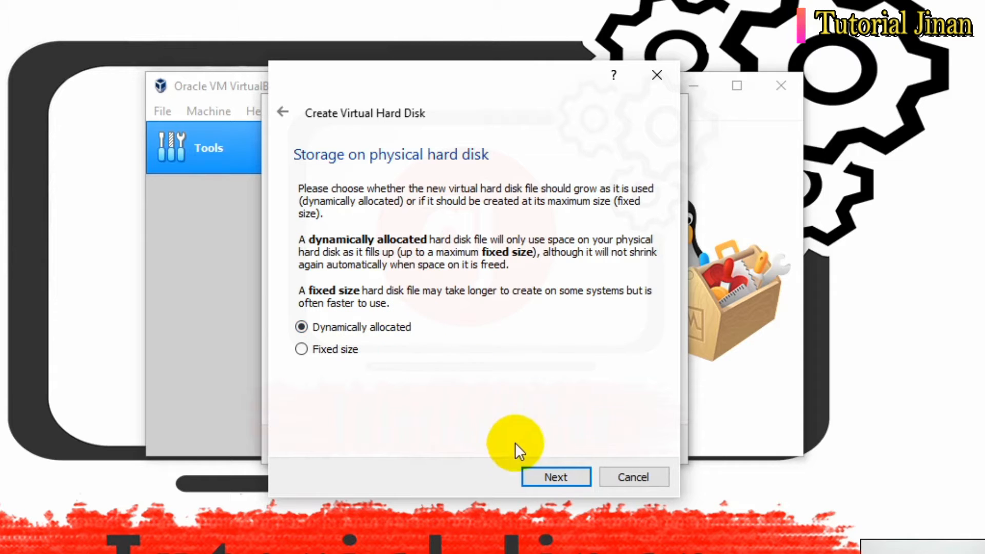
click(554, 478)
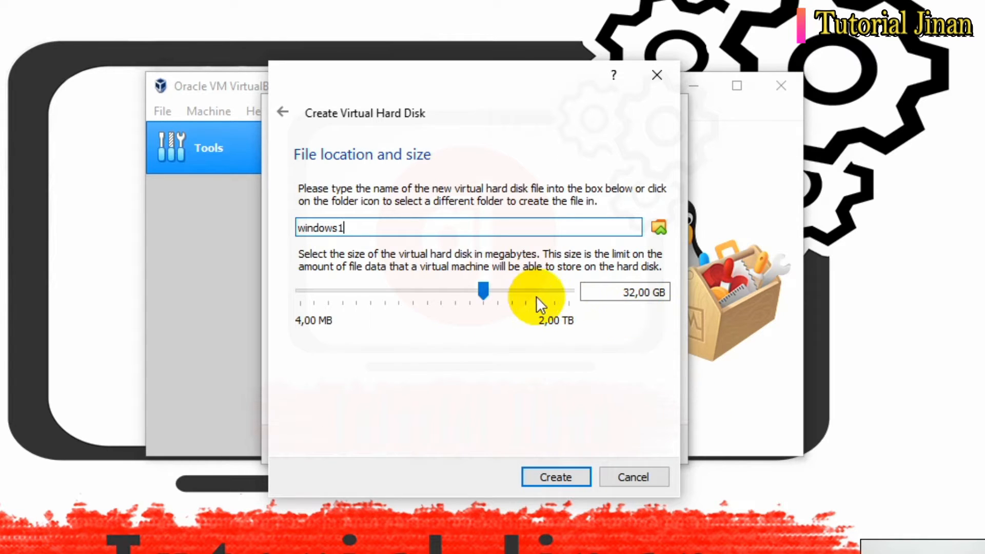
mouse_move(534, 296)
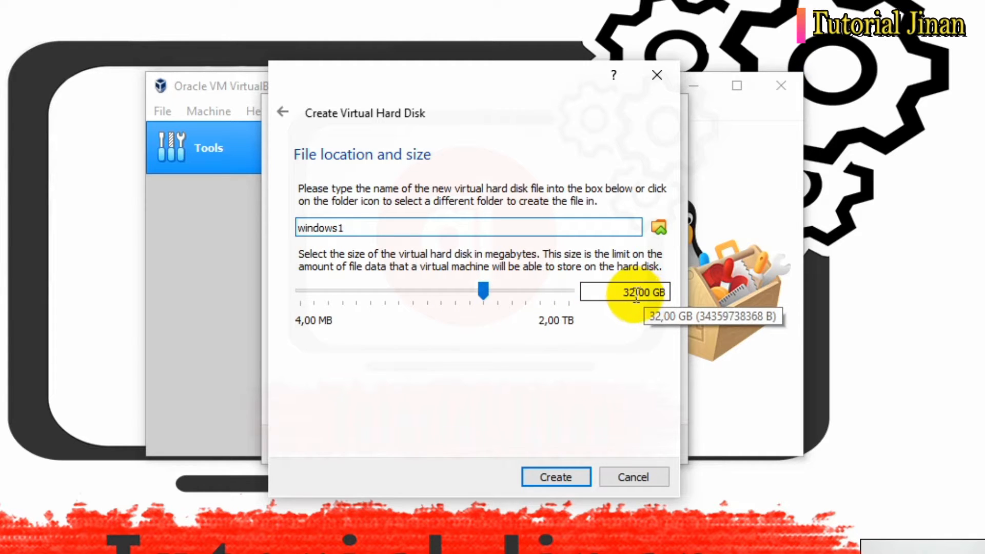
mouse_move(476, 297)
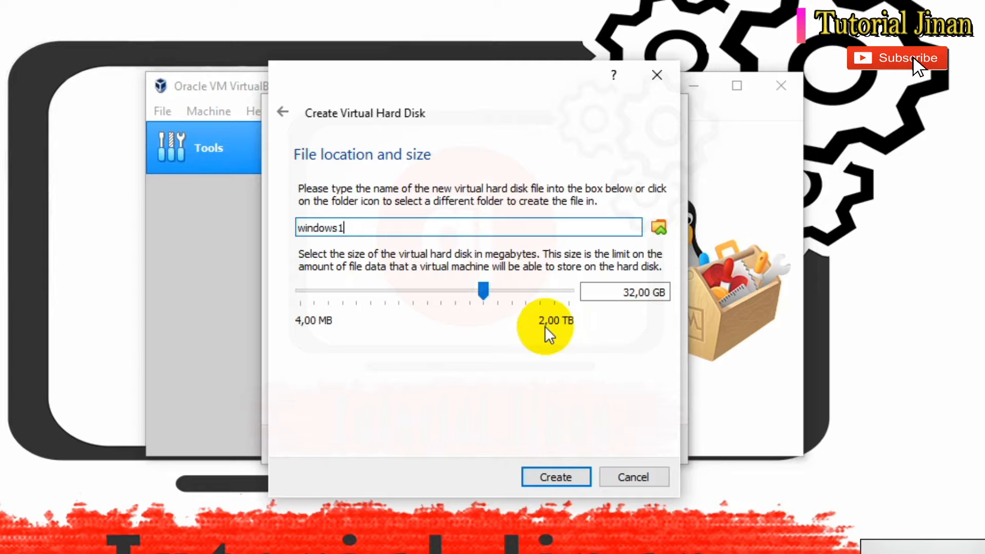
click(547, 477)
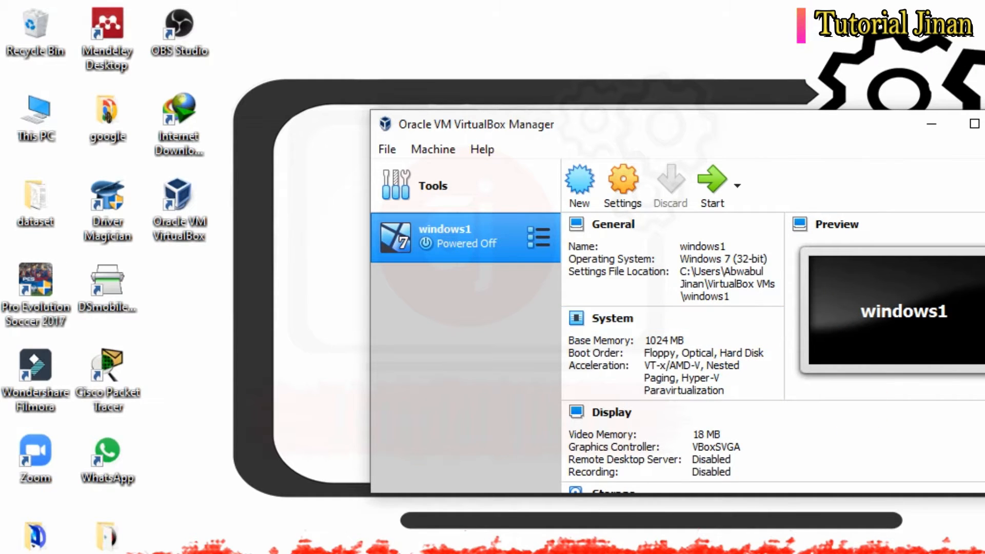
Maximize the VirtualBox manager window and launch the windows1 machine with Normal Start
click(965, 528)
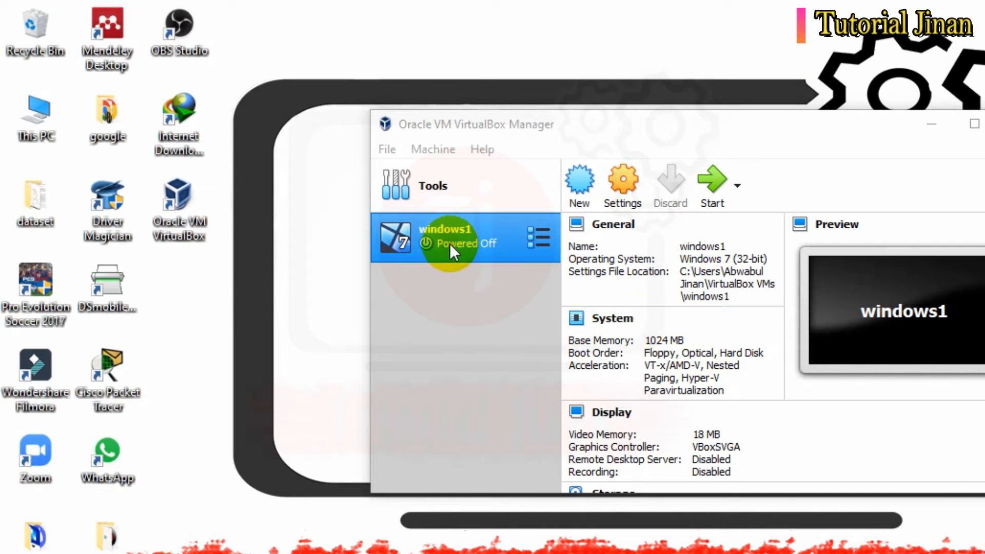
click(974, 124)
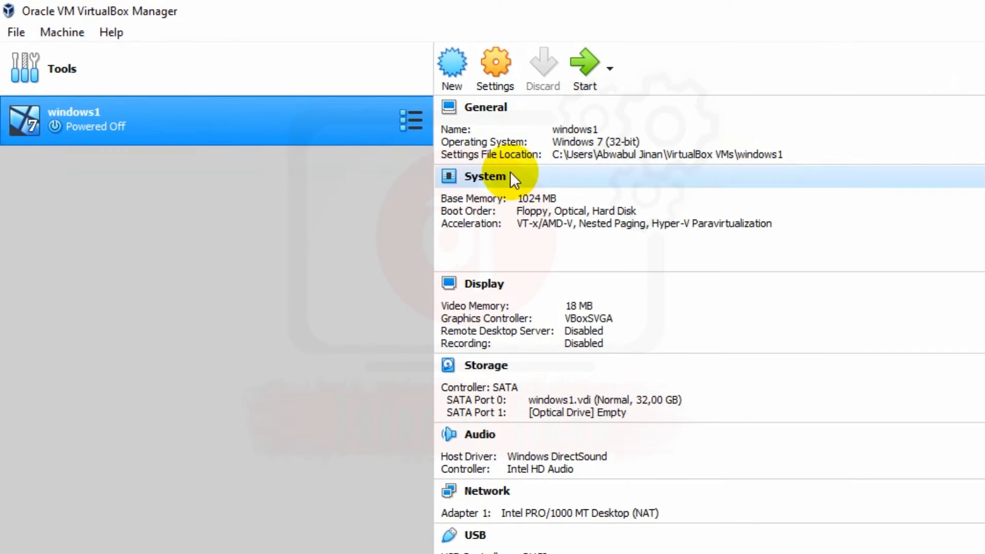
right_click(260, 118)
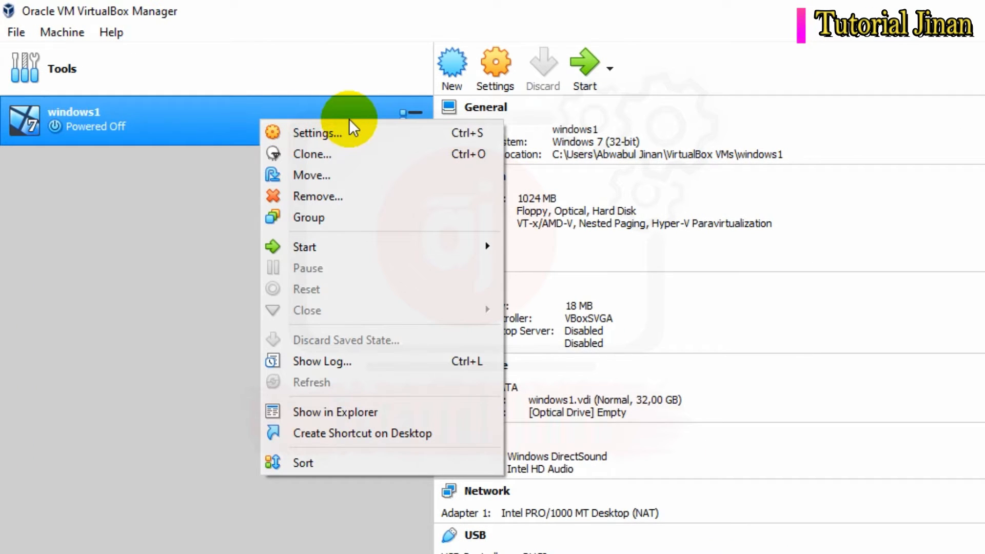
mouse_move(461, 247)
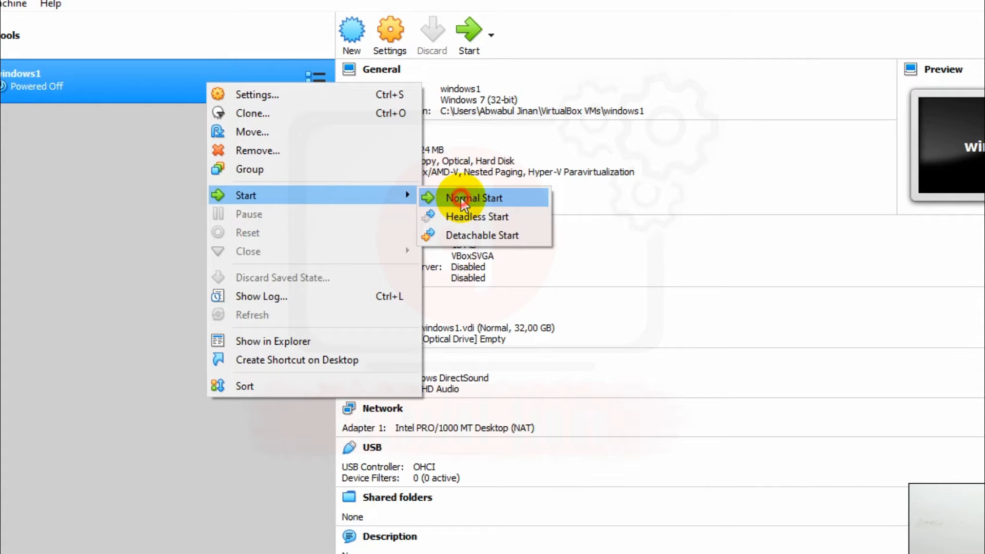
click(462, 199)
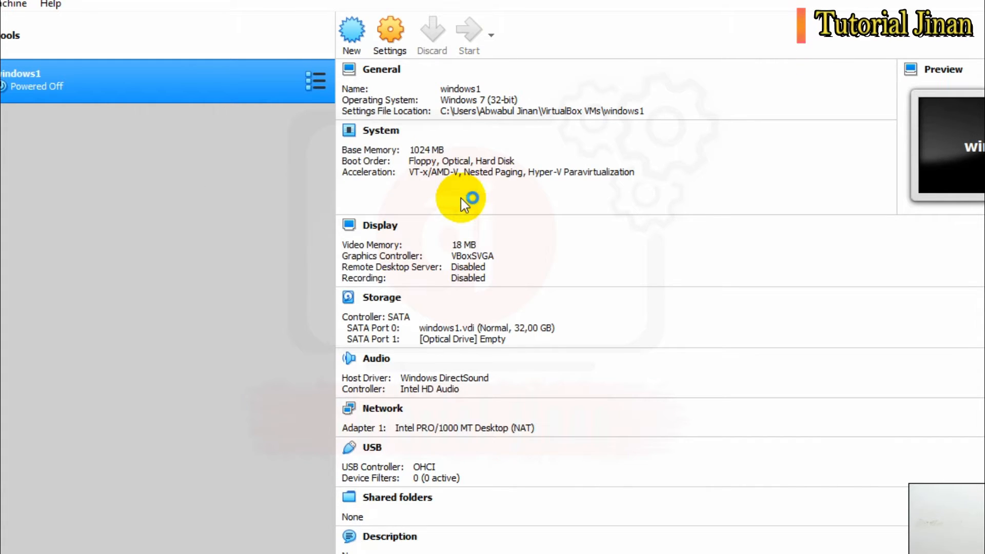
click(318, 85)
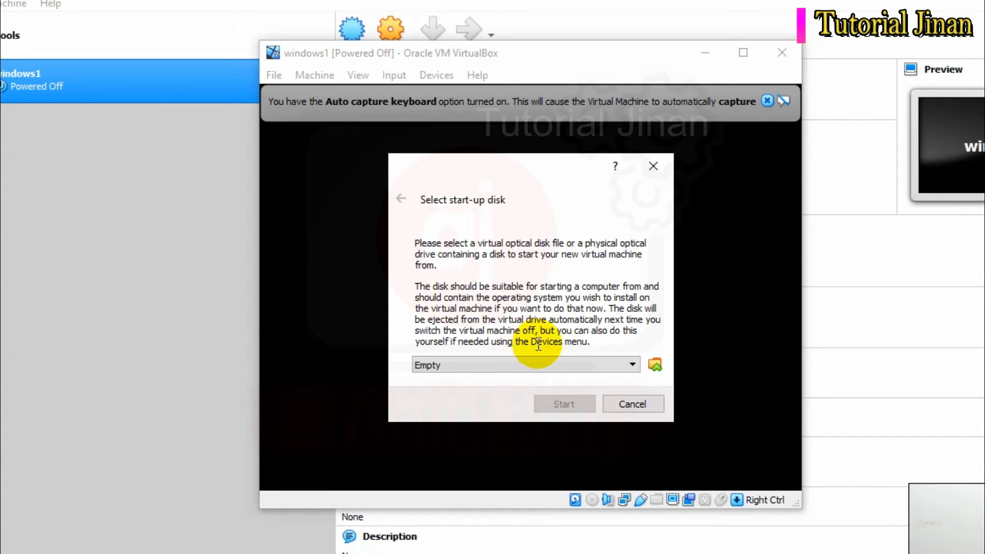
Select Host Drive 'E:' as the start-up disk and start the virtual machine from it
click(473, 366)
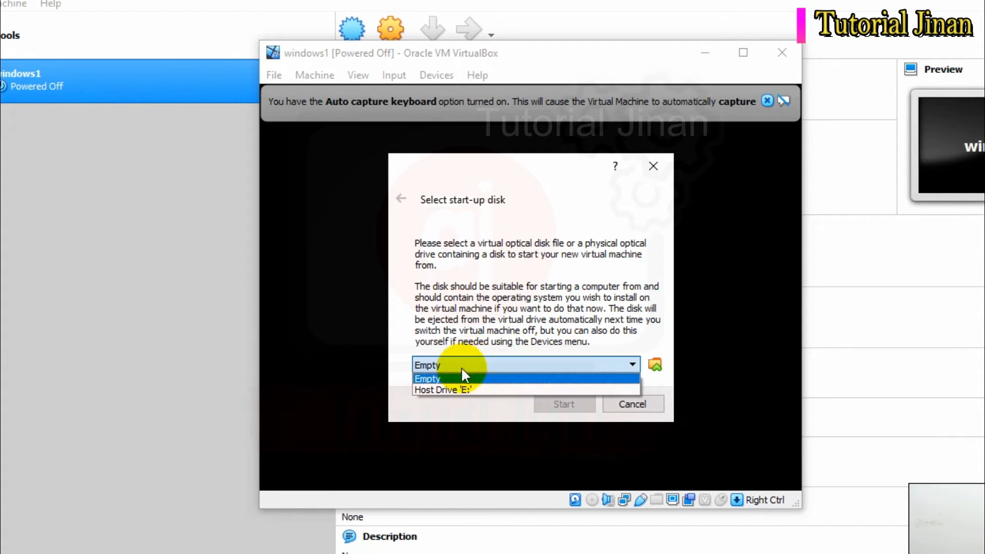
click(440, 389)
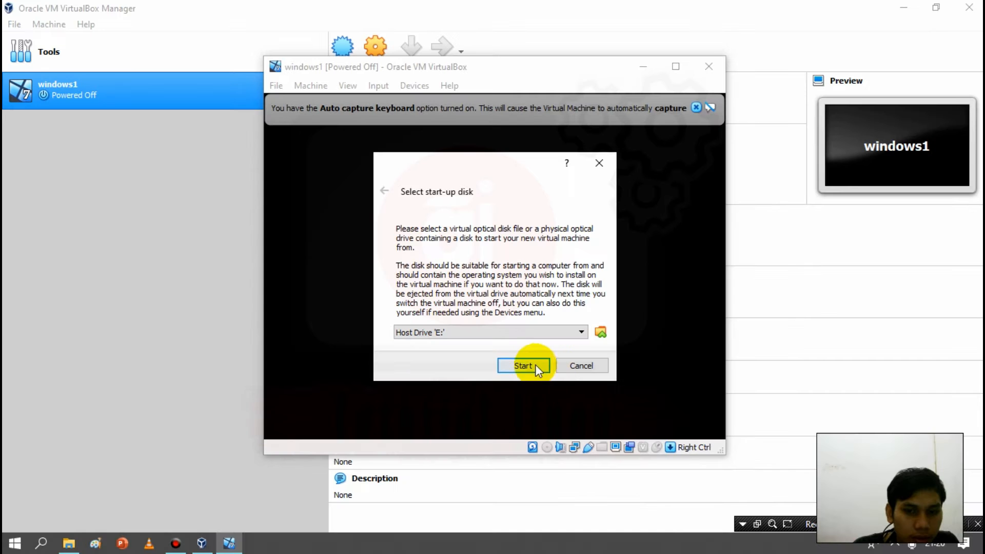
click(573, 403)
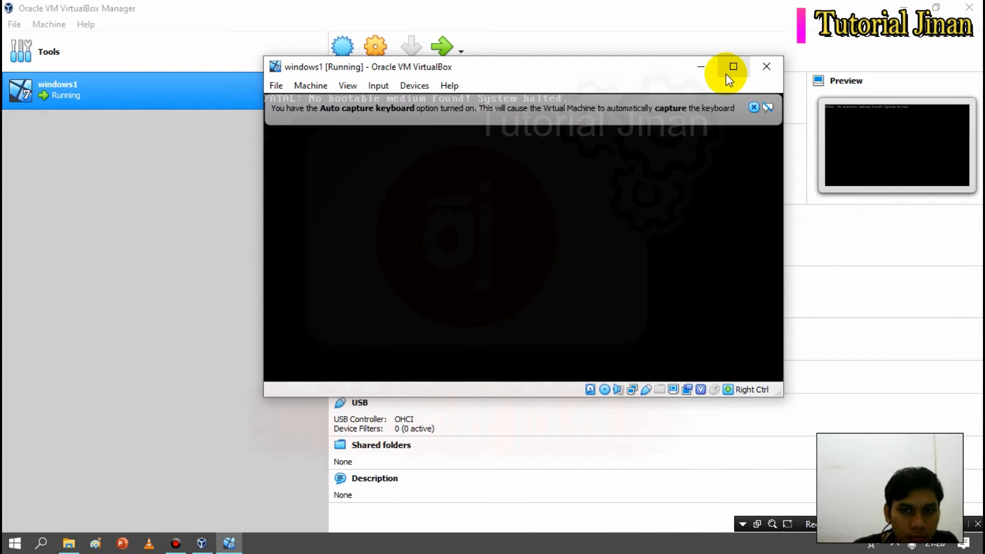
Maximize the running windows1 machine window and close the machine with the power-off option
click(734, 66)
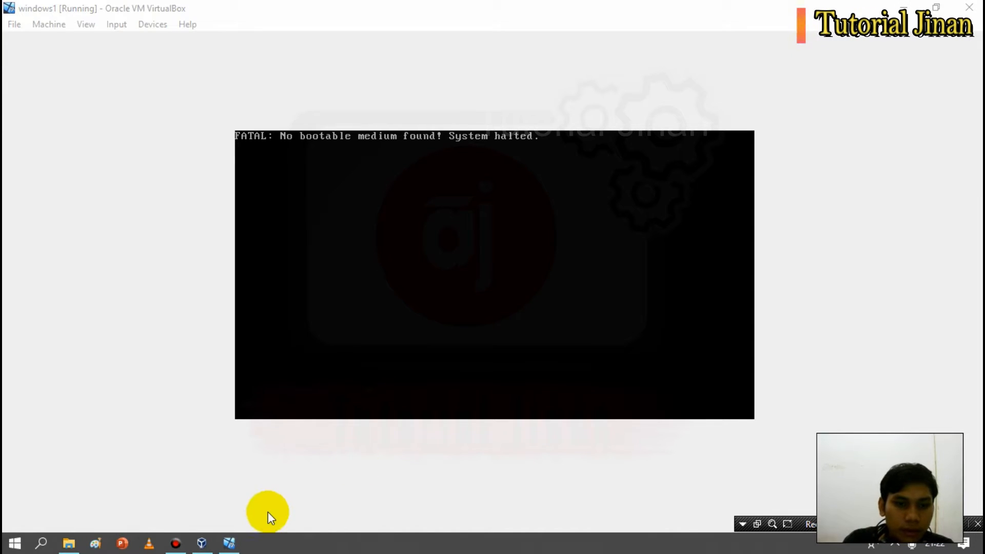
mouse_move(237, 540)
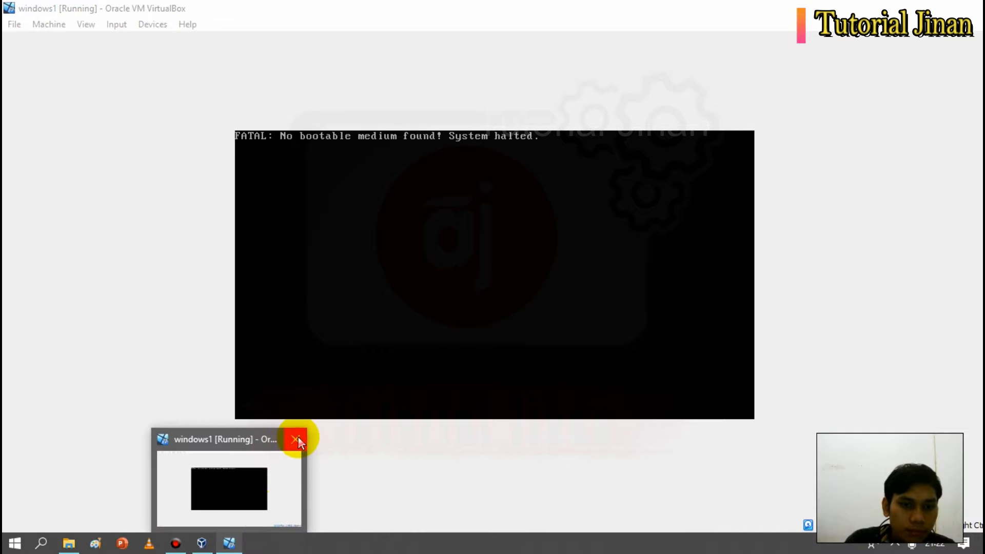
click(295, 439)
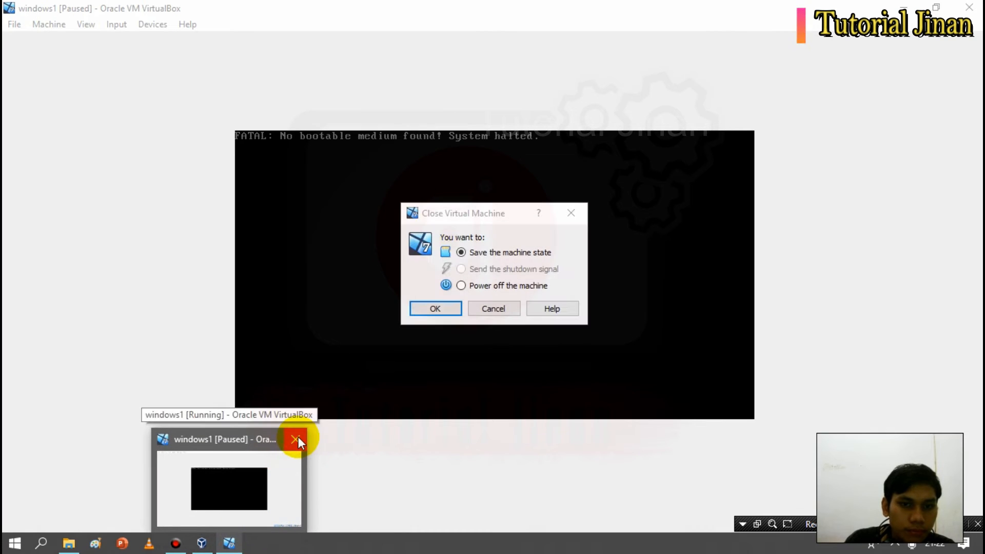
click(481, 286)
click(435, 308)
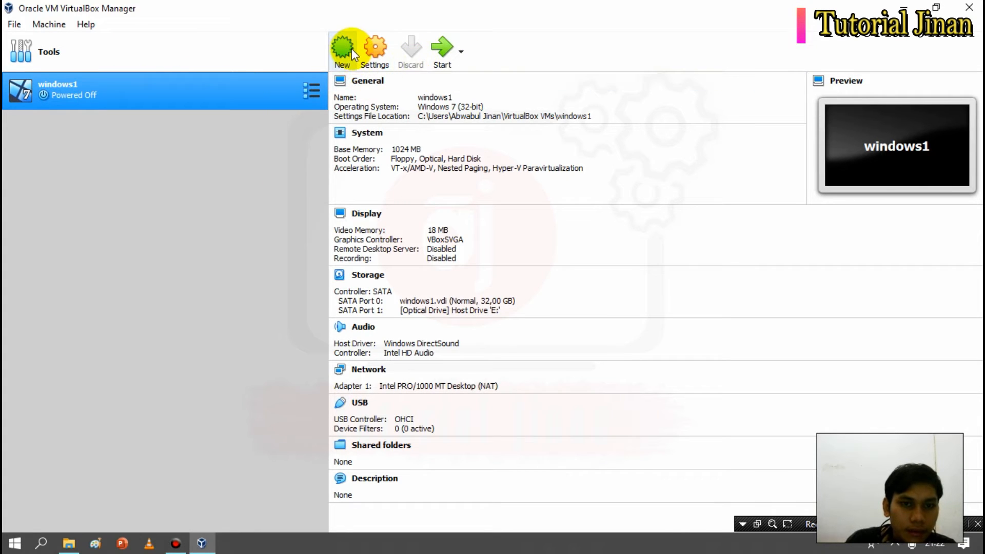
Start the powered-off windows1 virtual machine again from the manager
click(312, 92)
click(269, 86)
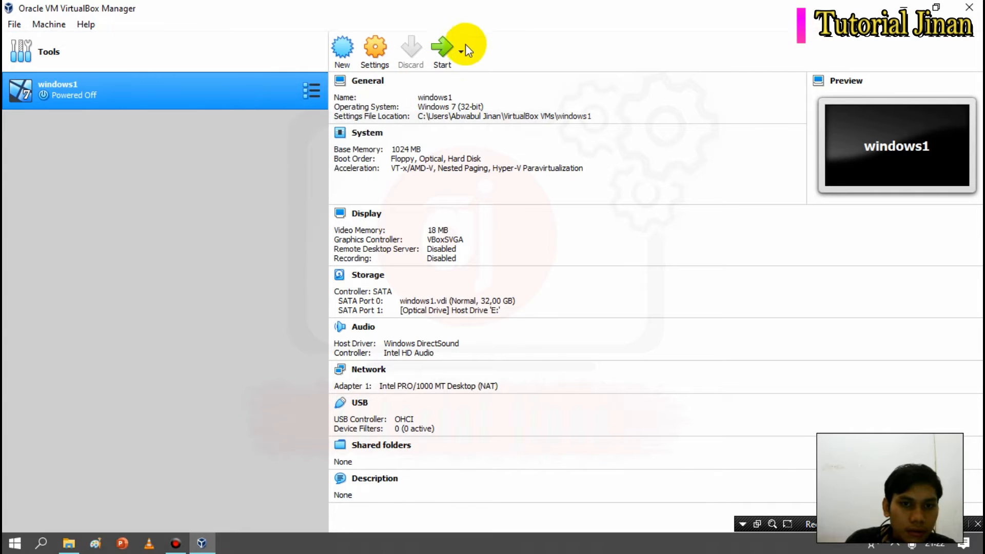
click(631, 251)
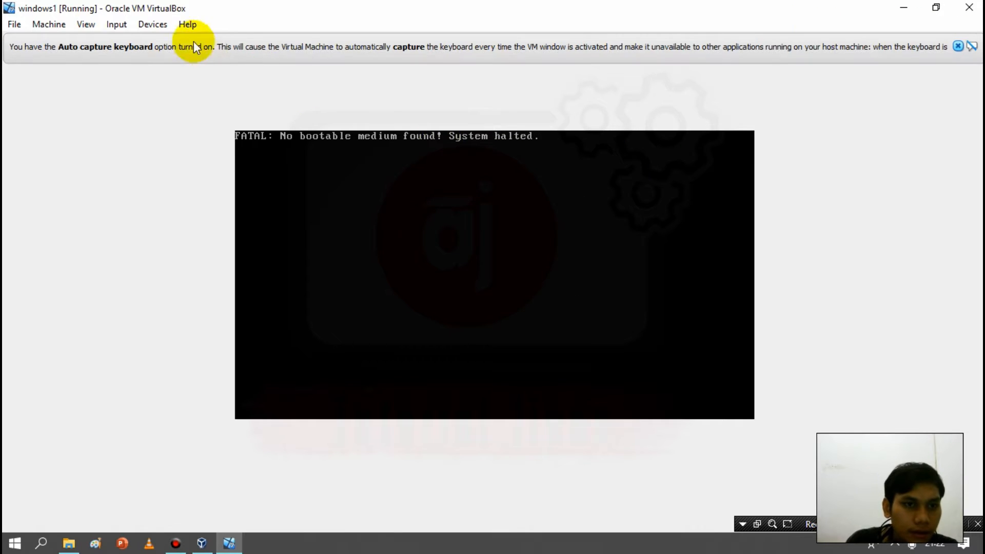
Begin choosing a disk image for the machine's optical drive and browse to the SOFTWARE > DONWLOAD folder on drive D:
click(153, 26)
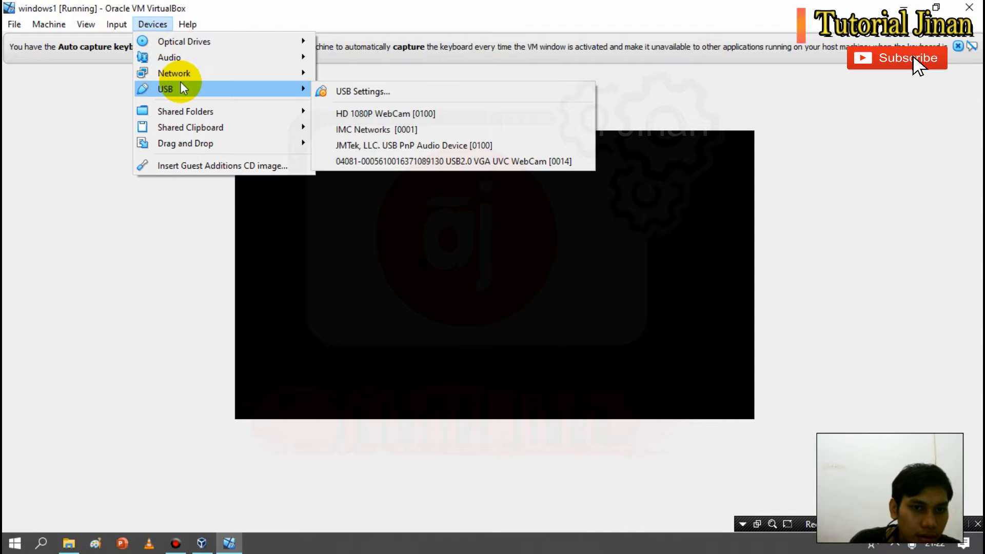
mouse_move(261, 65)
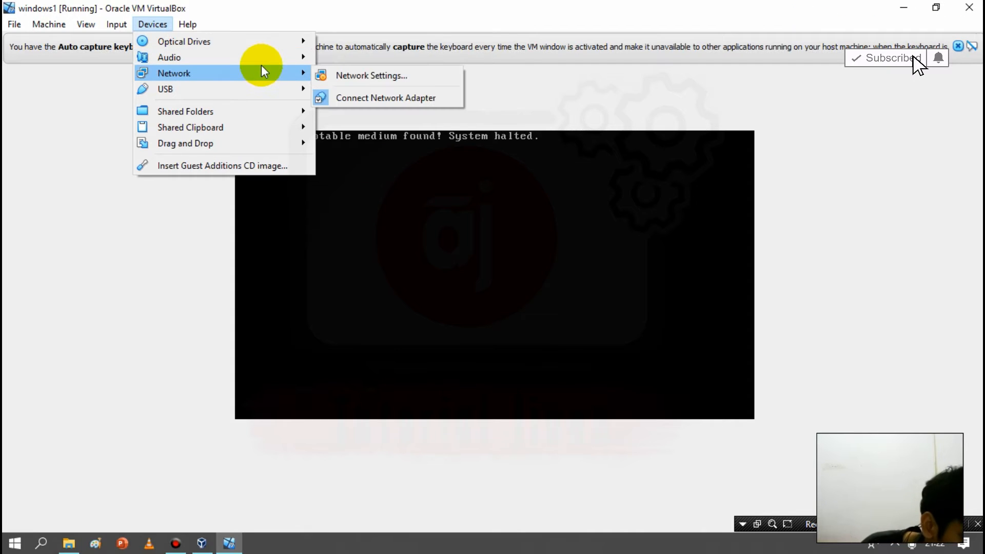
mouse_move(296, 45)
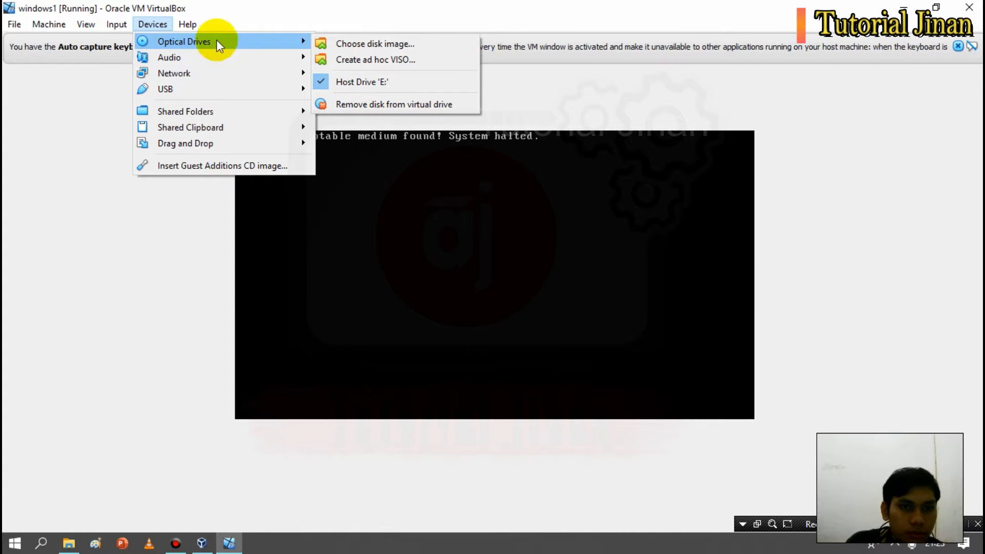
click(400, 49)
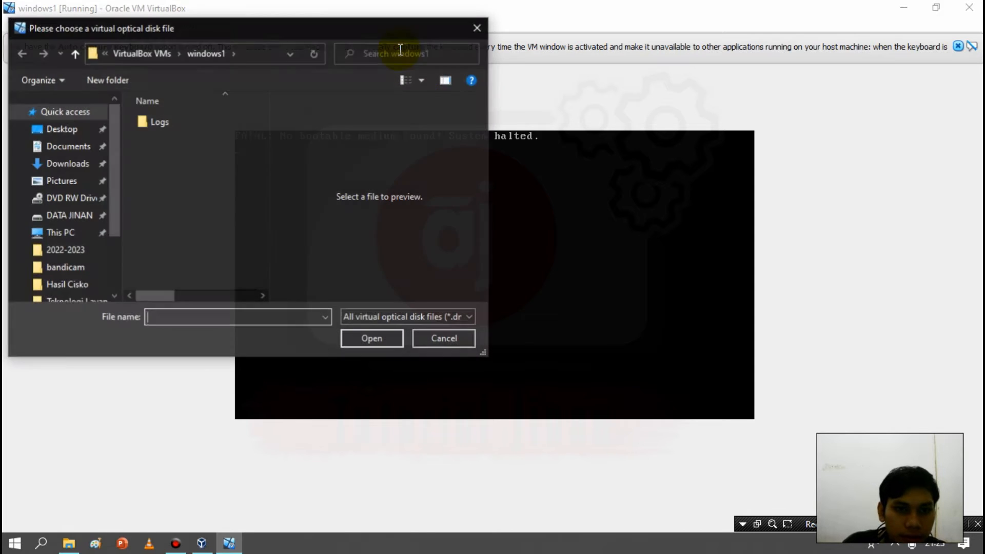
drag(113, 155, 121, 232)
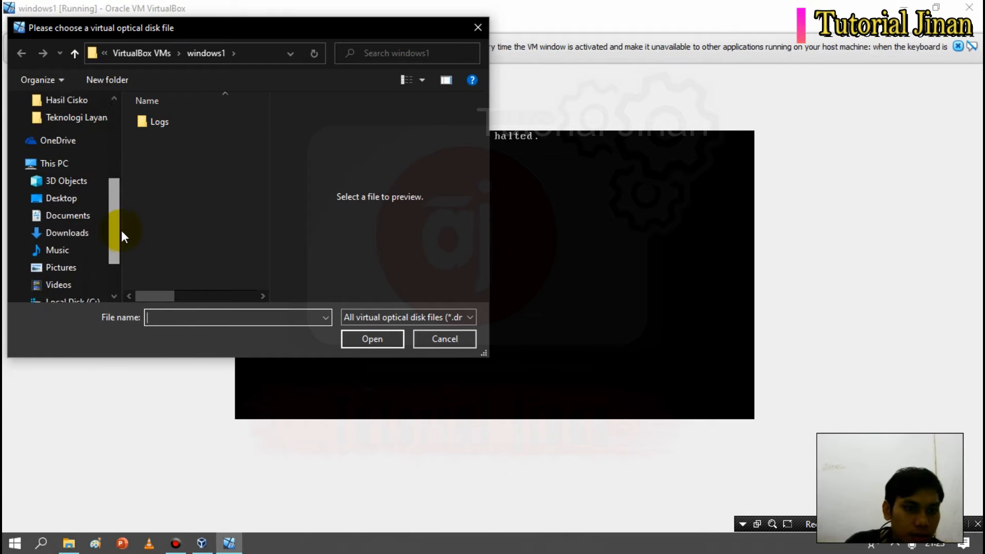
click(76, 283)
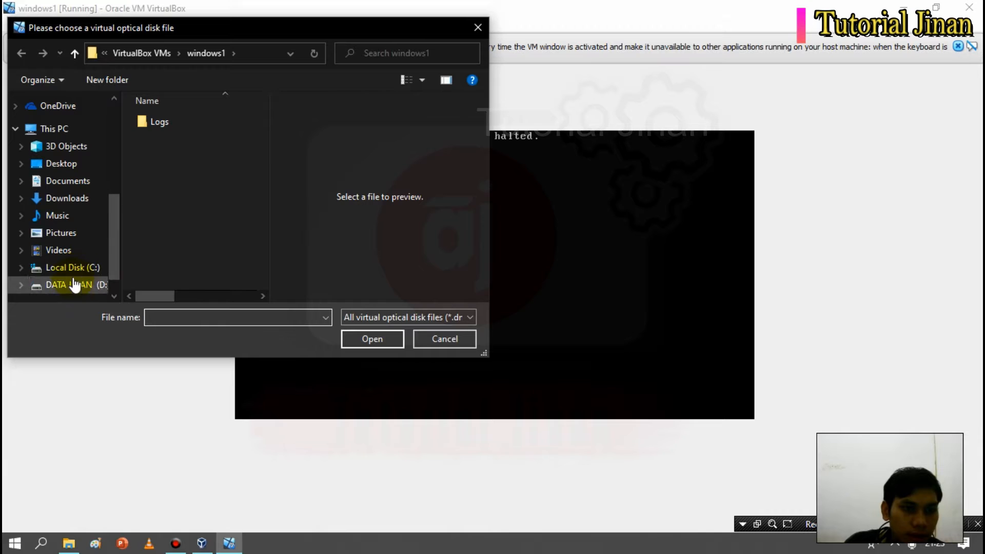
drag(260, 133, 263, 226)
double_click(170, 265)
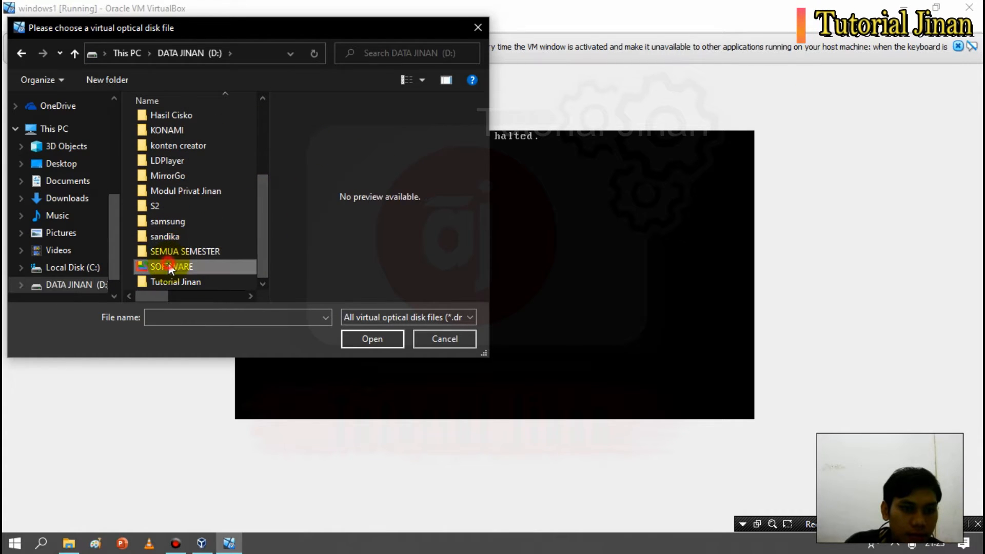
mouse_move(260, 146)
mouse_down()
mouse_move(263, 215)
mouse_move(266, 140)
mouse_up()
double_click(185, 166)
Open the windosw > Windows 7 folder and mount win7 mantap32bit.iso in the machine's optical drive
click(210, 186)
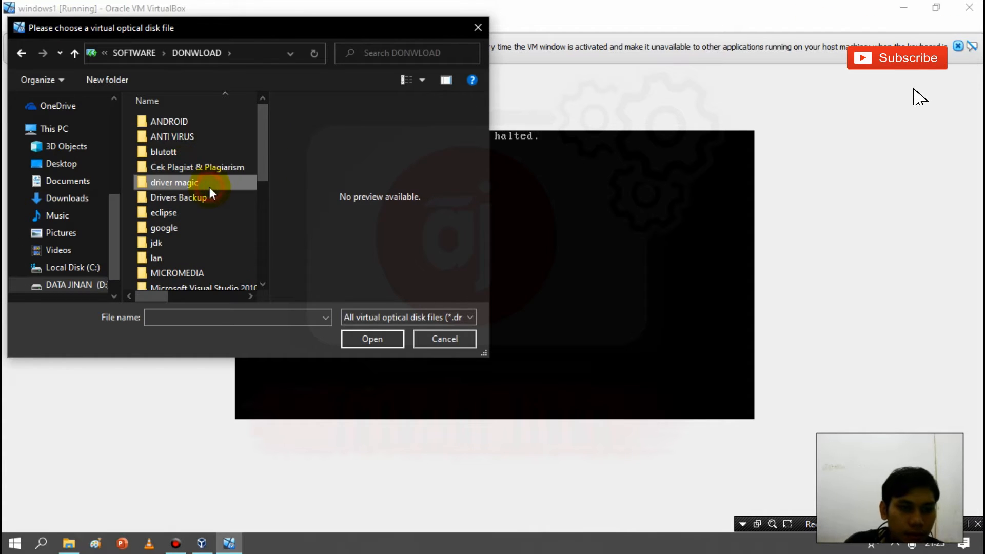
key(w)
key(Return)
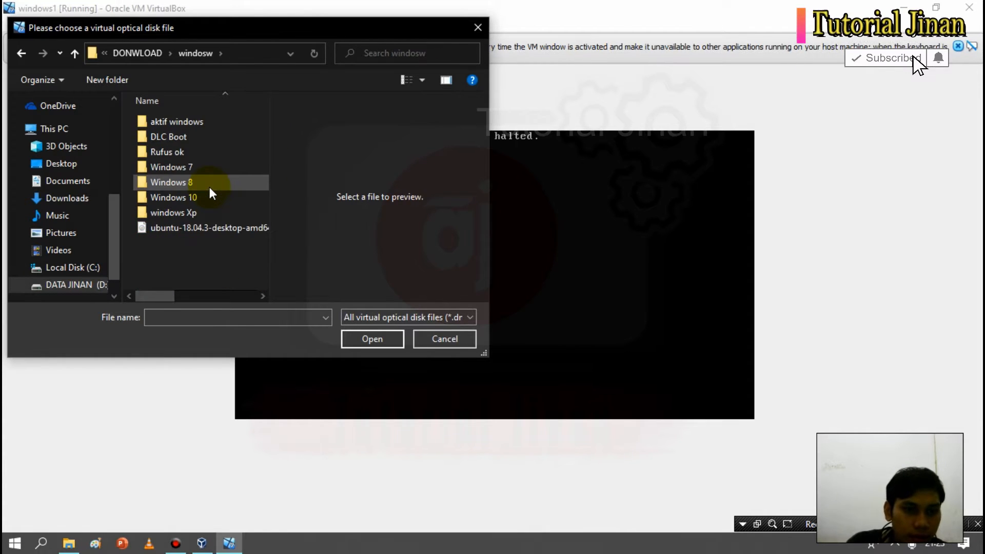
double_click(205, 168)
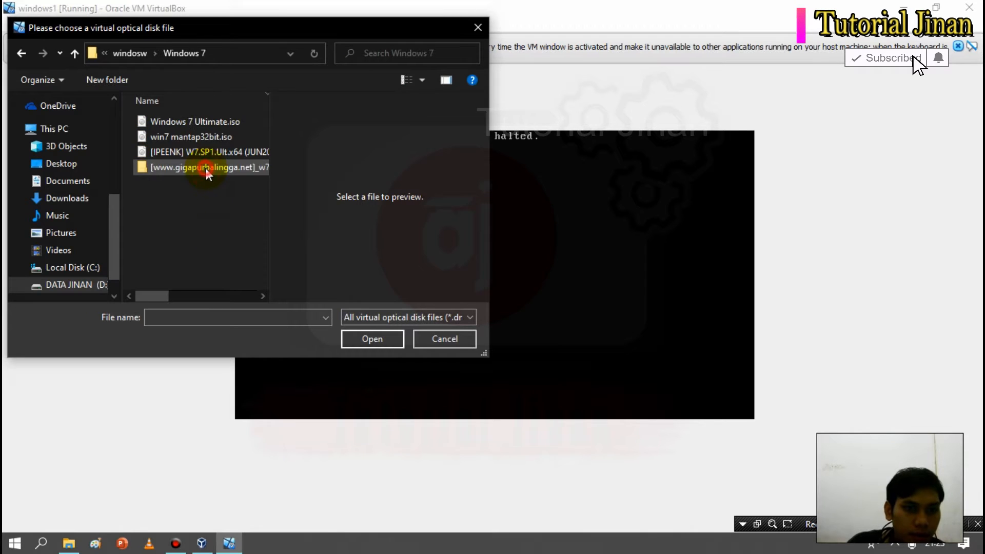
click(206, 137)
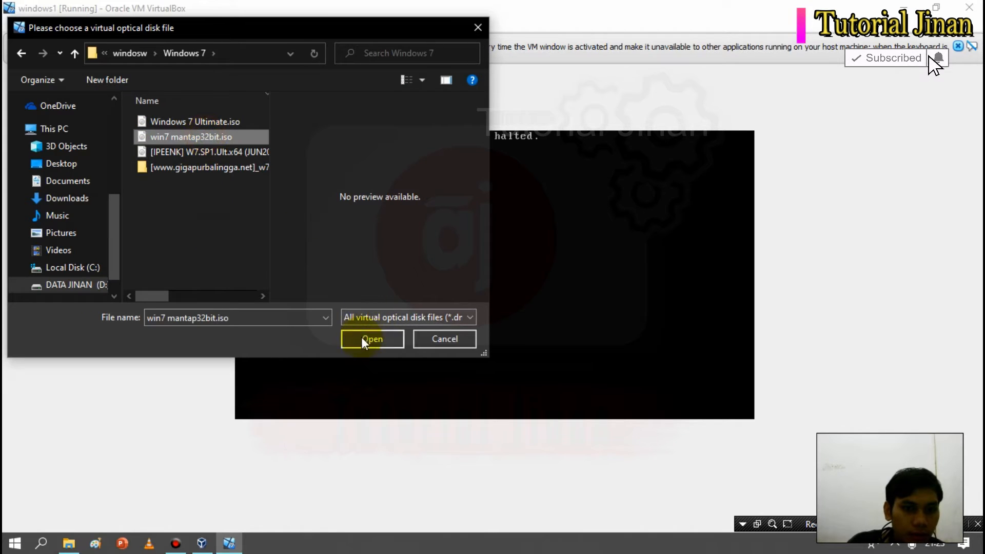
click(361, 338)
Check the optical drive's disk choices and select win7 mantap32bit.iso
click(153, 25)
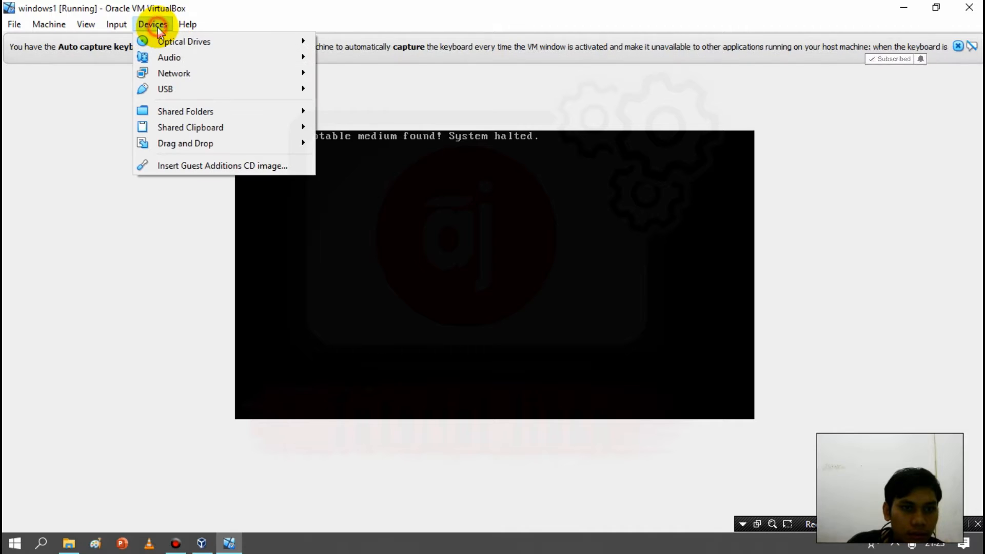
mouse_move(252, 41)
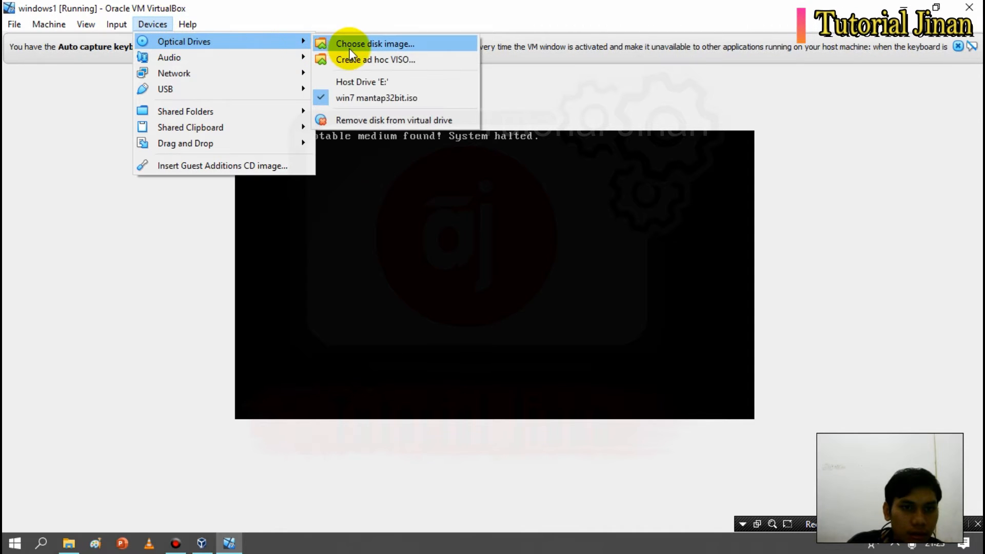
click(368, 102)
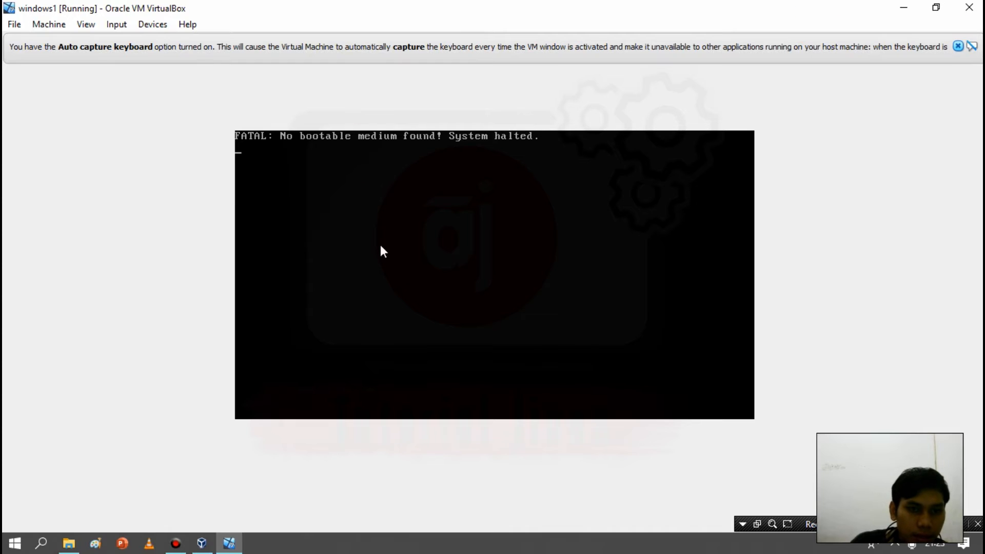
click(807, 386)
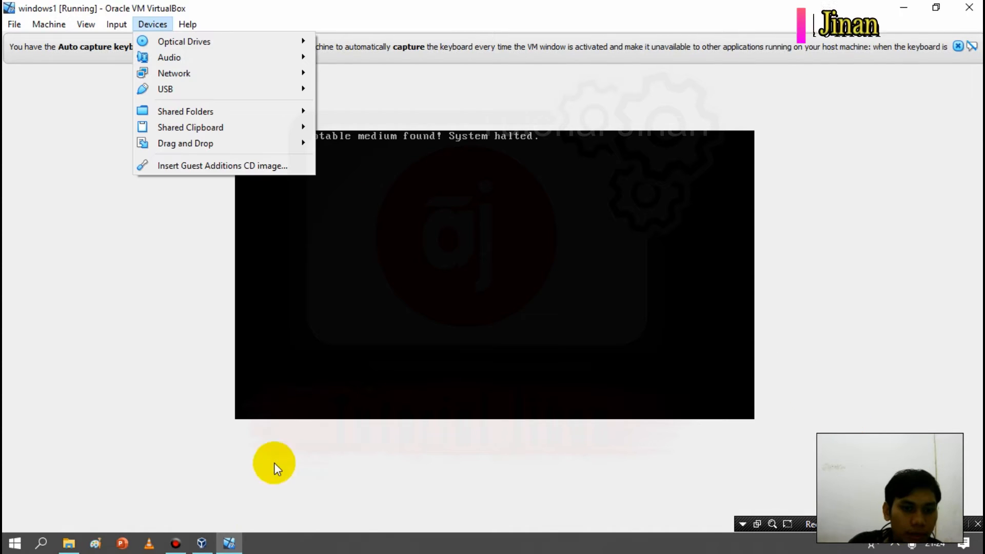
Power off the windows1 machine and restart it so it boots from the mounted Windows 7 image
click(229, 543)
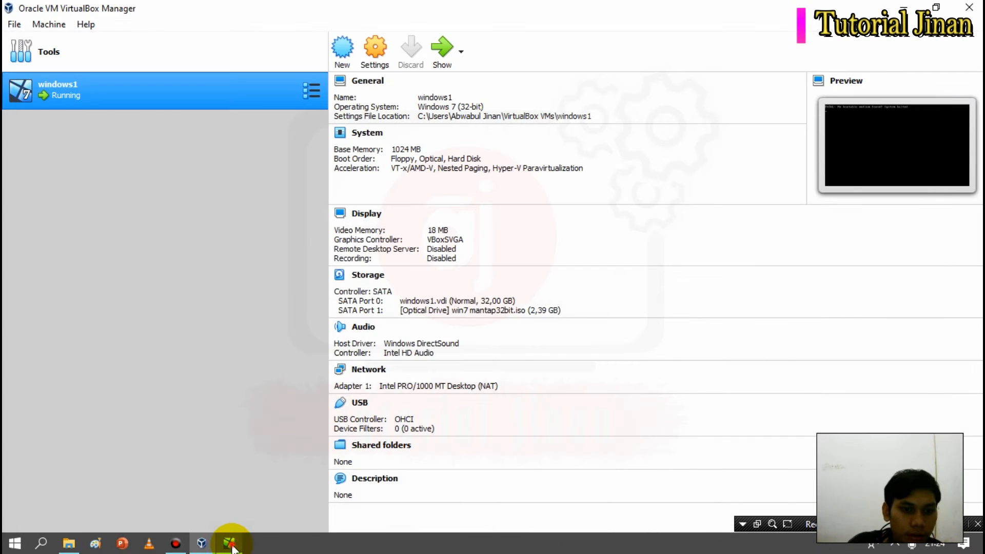
click(230, 544)
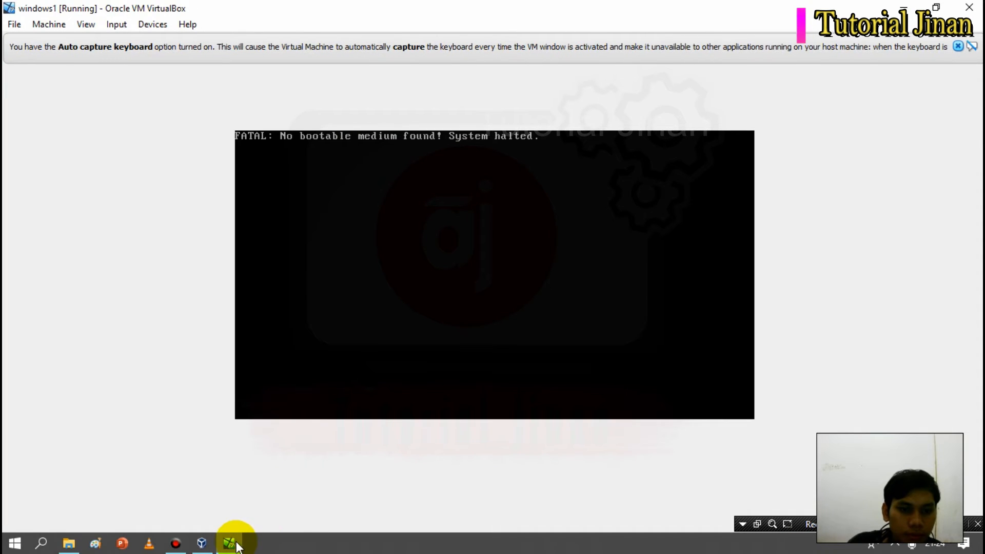
mouse_move(236, 548)
click(295, 436)
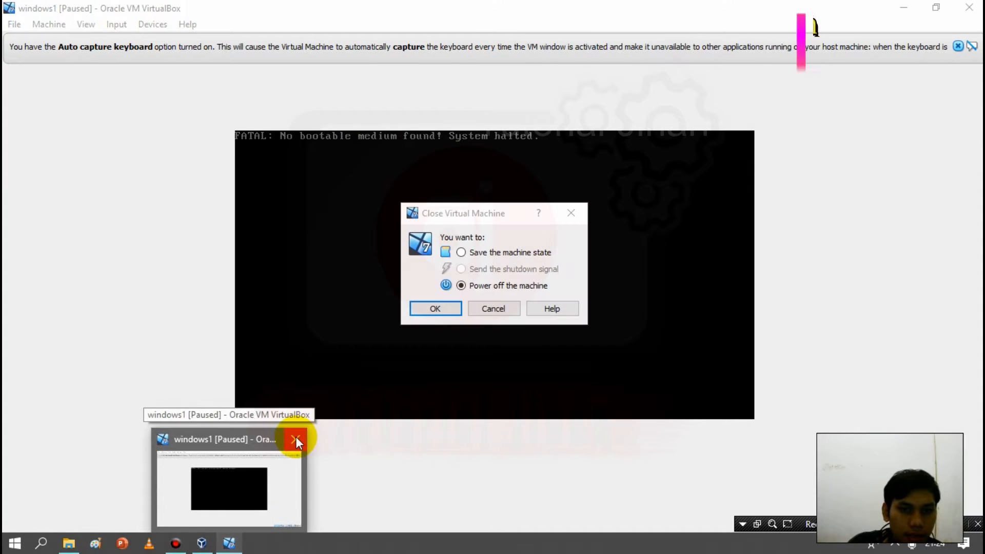
click(437, 309)
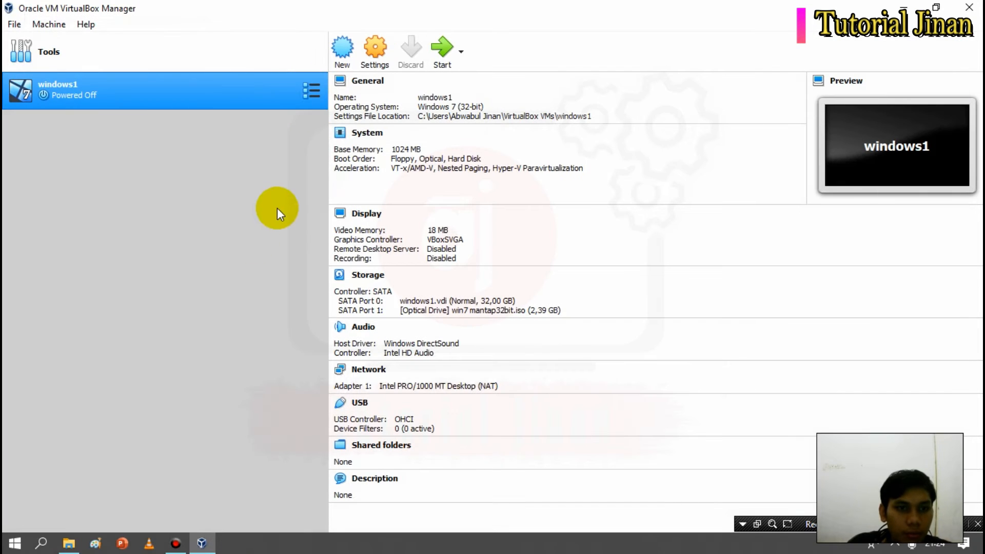
click(438, 53)
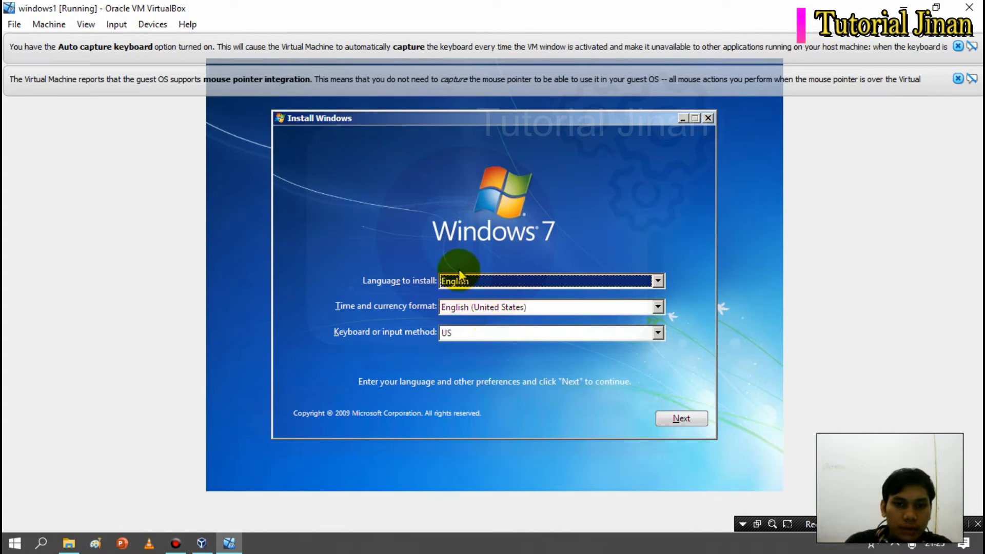
Keep English as the install language, set the time and currency format to Indonesian (Indonesia), and continue the setup
click(457, 282)
click(456, 282)
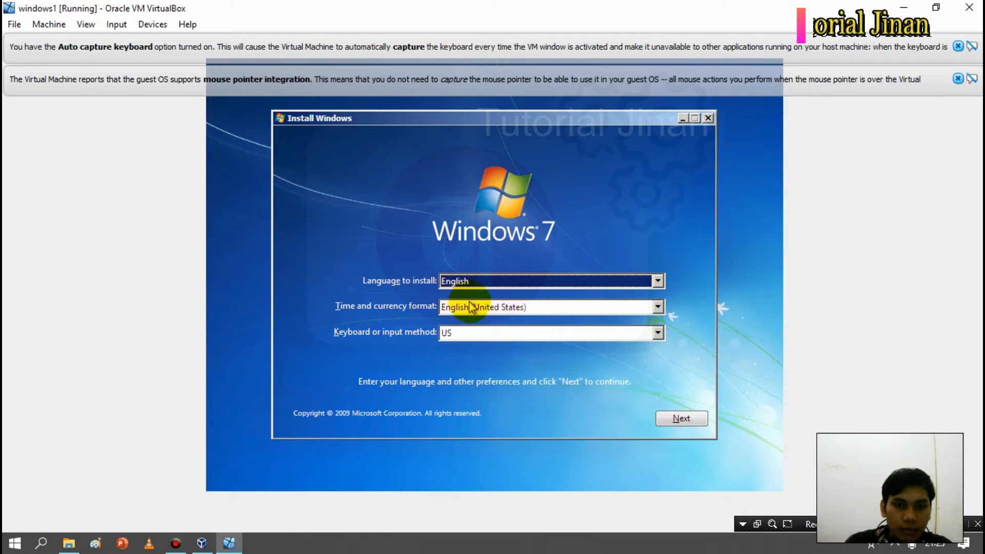
click(451, 308)
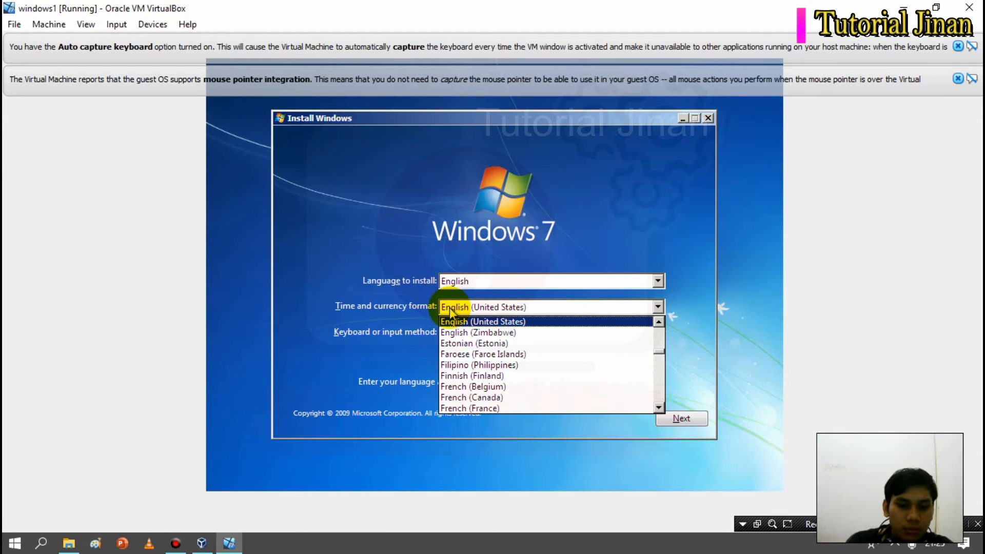
text(in)
click(451, 308)
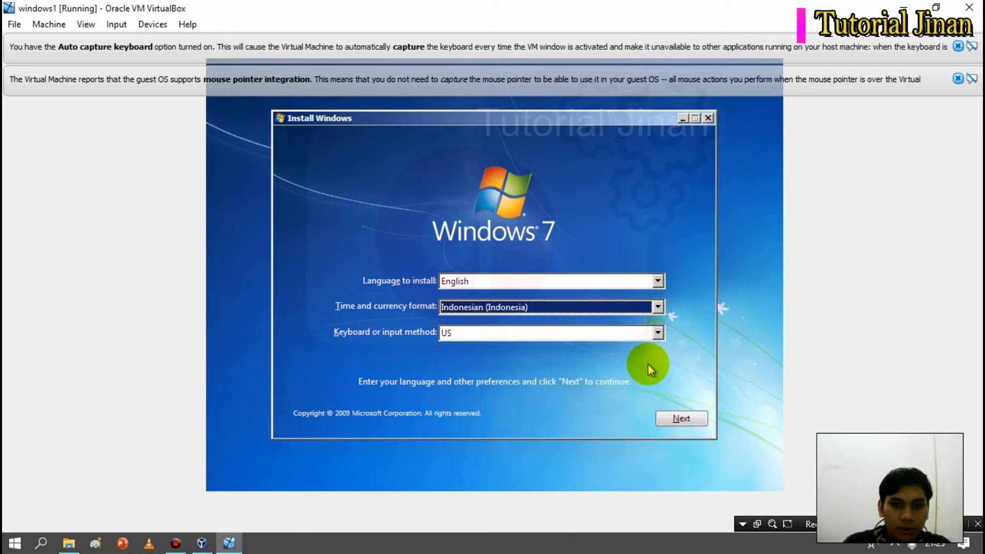
click(678, 420)
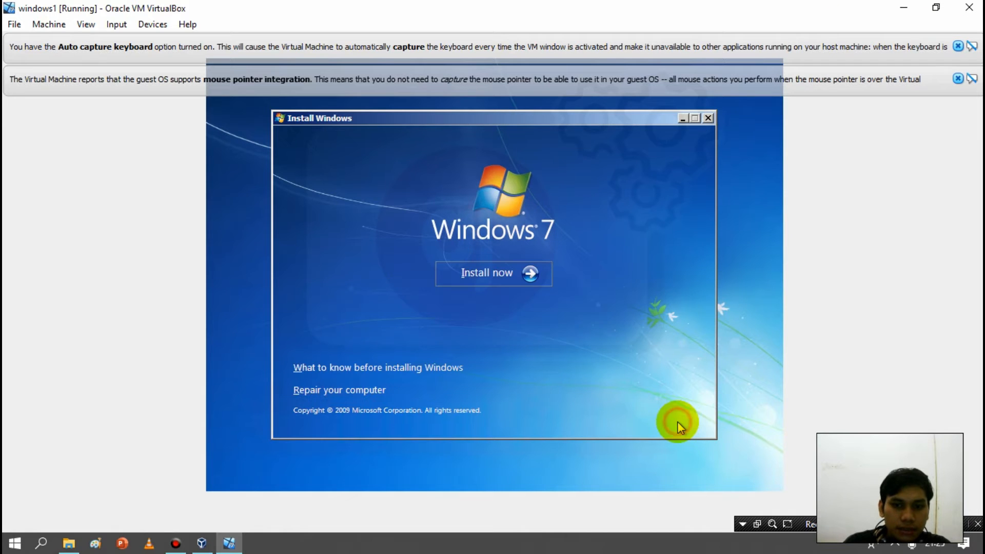
Start the Windows 7 installation and accept the license terms
click(511, 273)
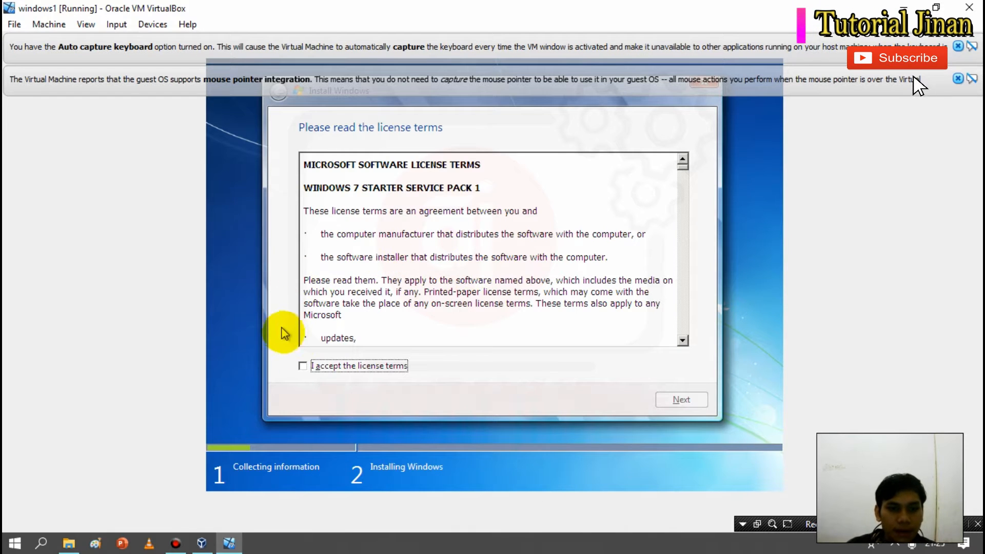
click(386, 368)
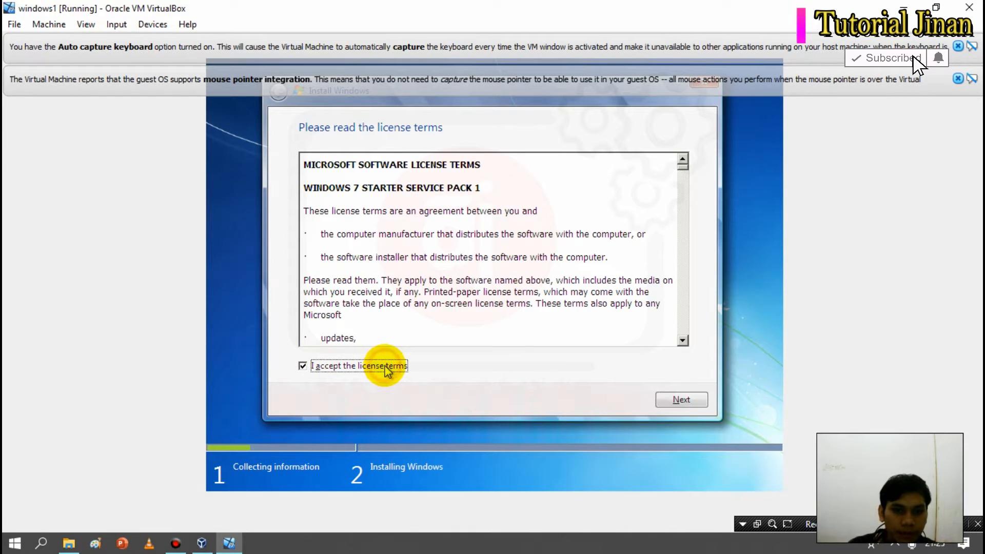
click(680, 400)
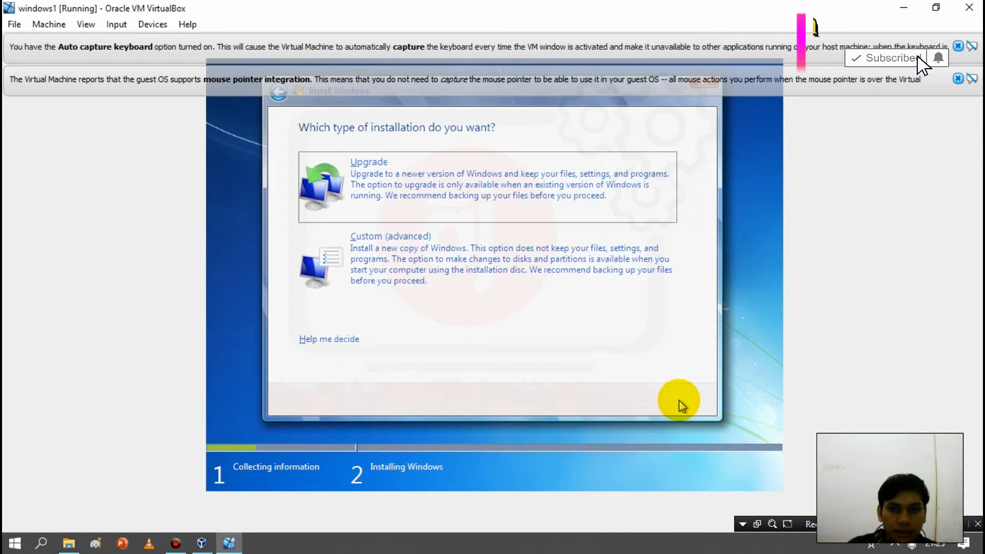
Dismiss both VirtualBox notifications and choose the Custom (advanced) installation type
click(957, 79)
click(958, 46)
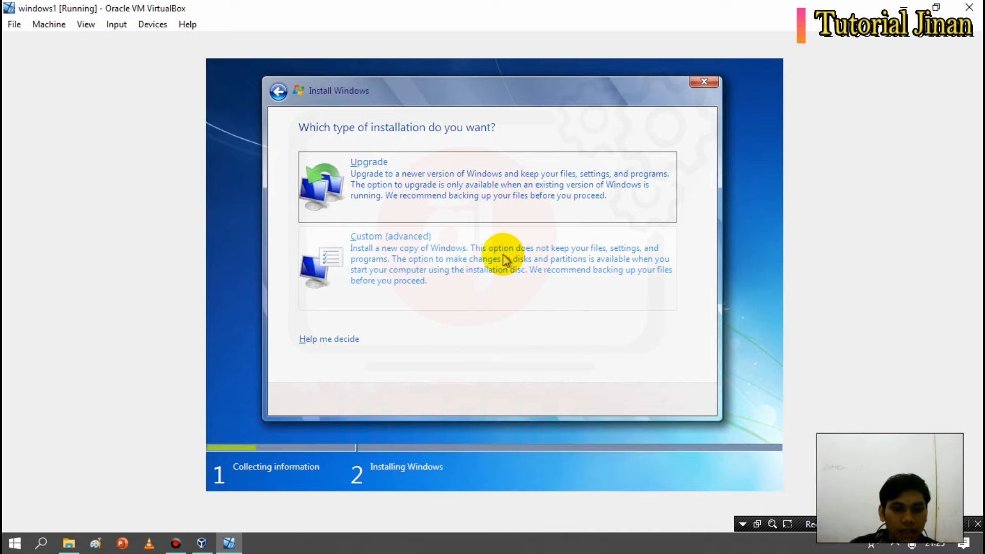
click(419, 264)
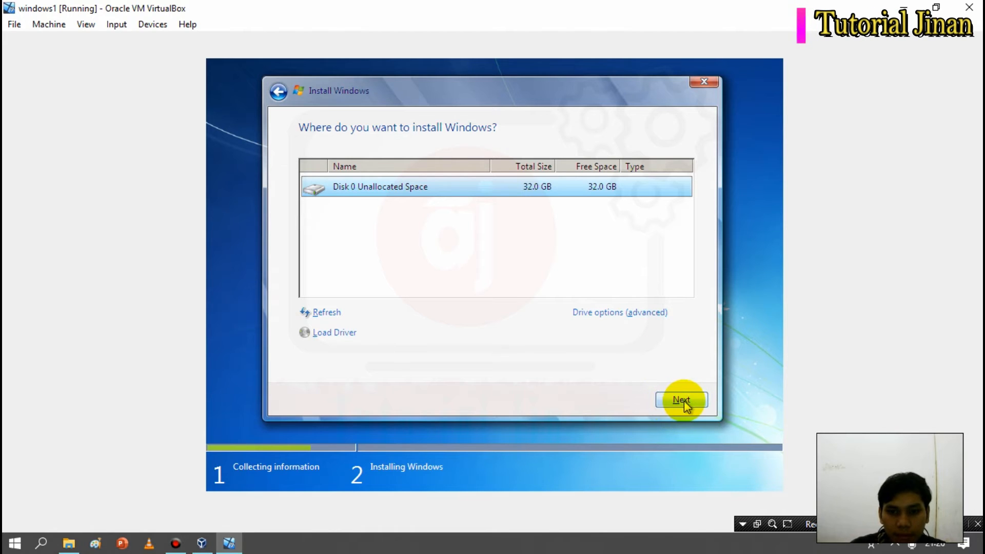
Create a new partition at the full available size on Disk 0's unallocated space and continue installing Windows on the primary partition
click(610, 318)
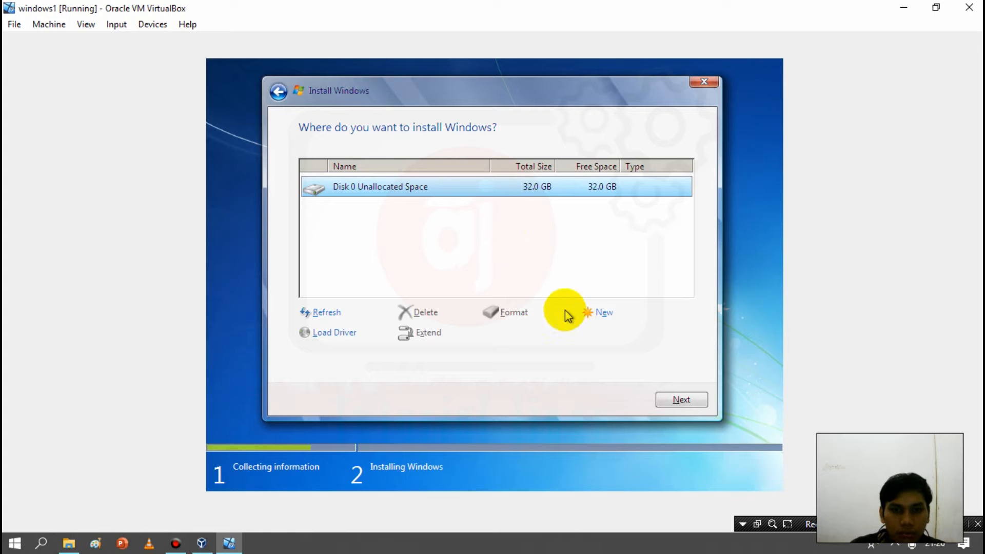
click(595, 314)
click(625, 335)
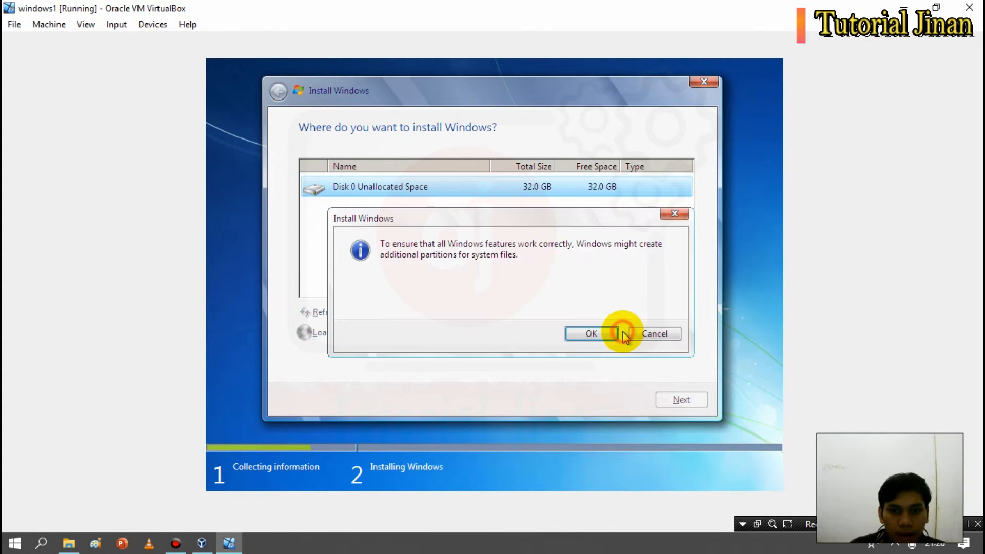
click(584, 331)
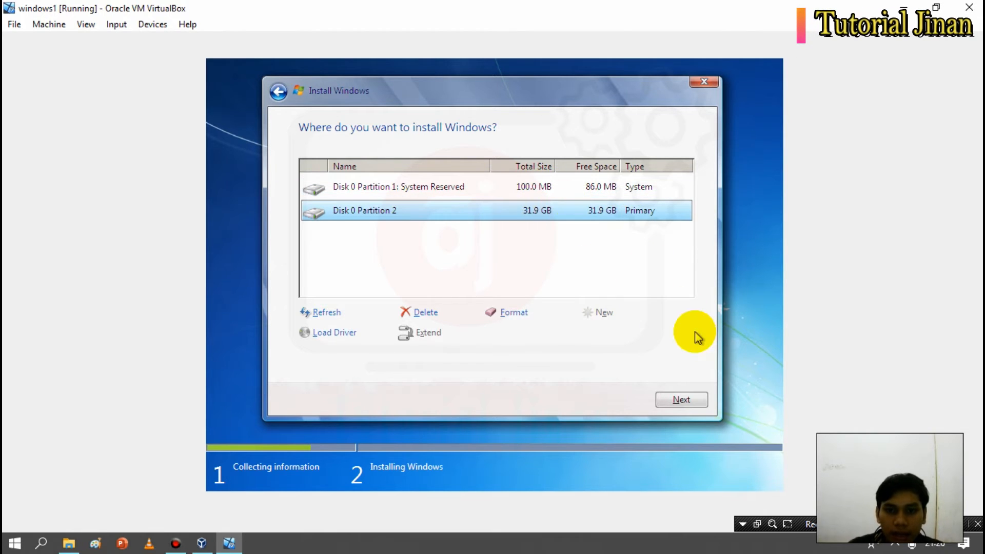
click(677, 400)
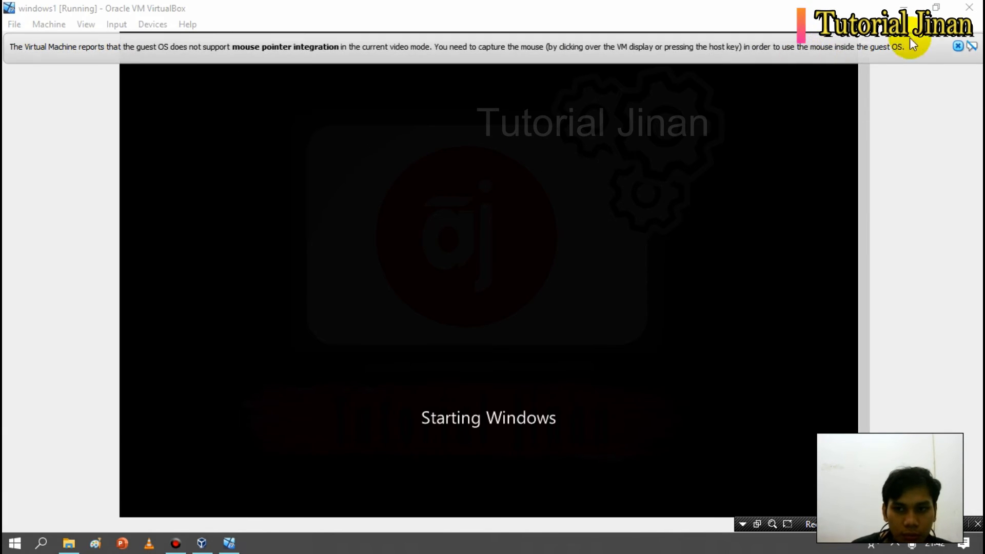
Dismiss the VirtualBox mouse pointer integration notifications during the Windows setup
click(957, 47)
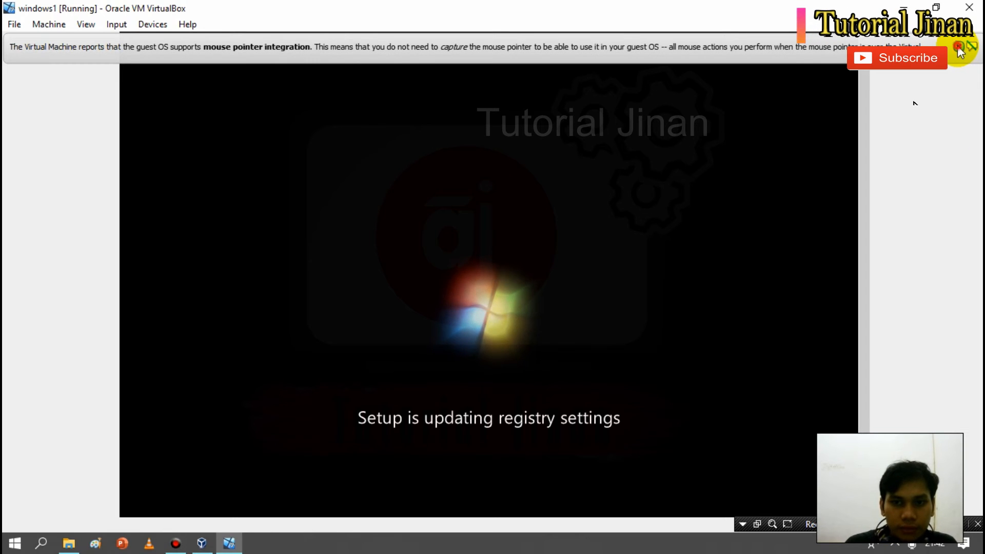
click(958, 46)
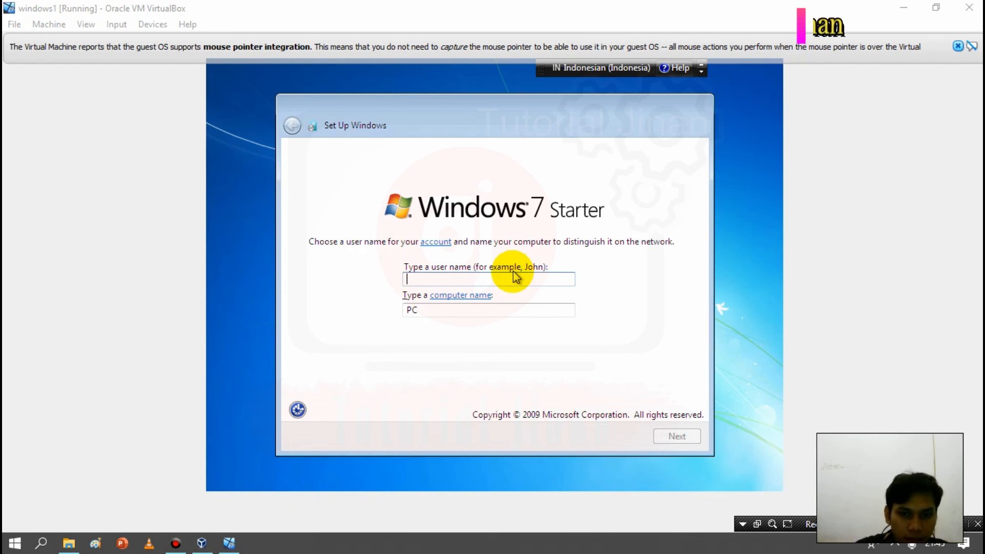
text(T)
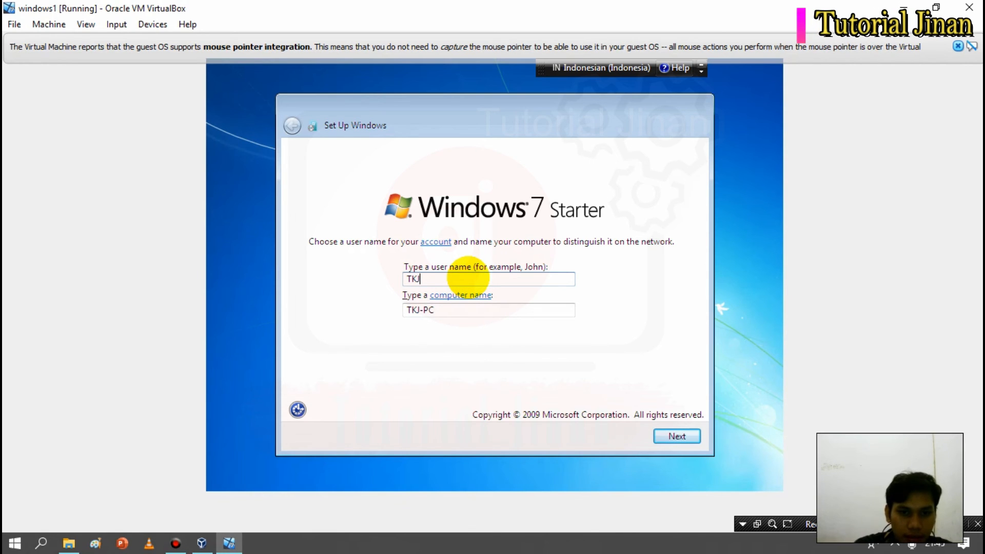
text(KJ)
key(BackSpace)
key(BackSpace)
key(BackSpace)
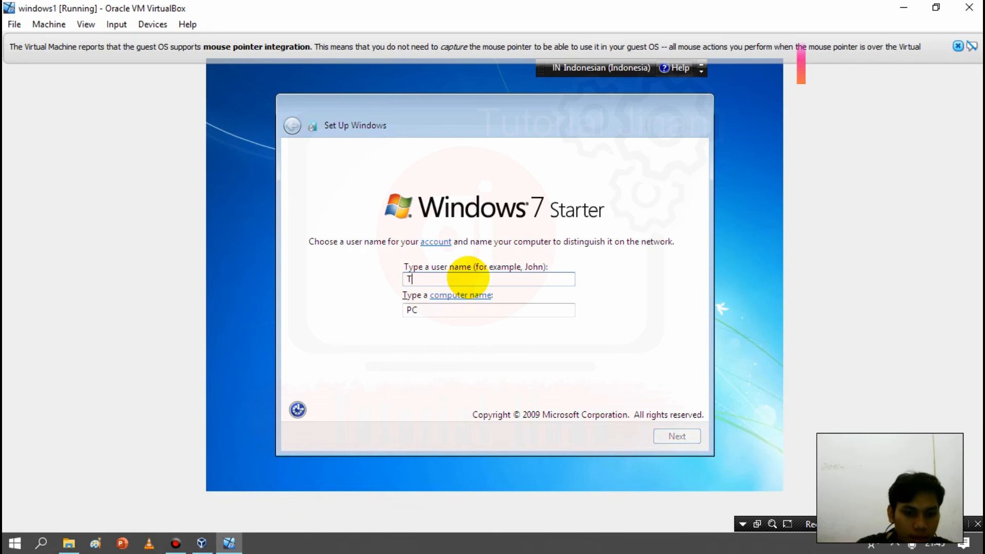
Set the account's user name to Tutorial Jinan and continue with the password fields left blank
text(Tutorial Jinan)
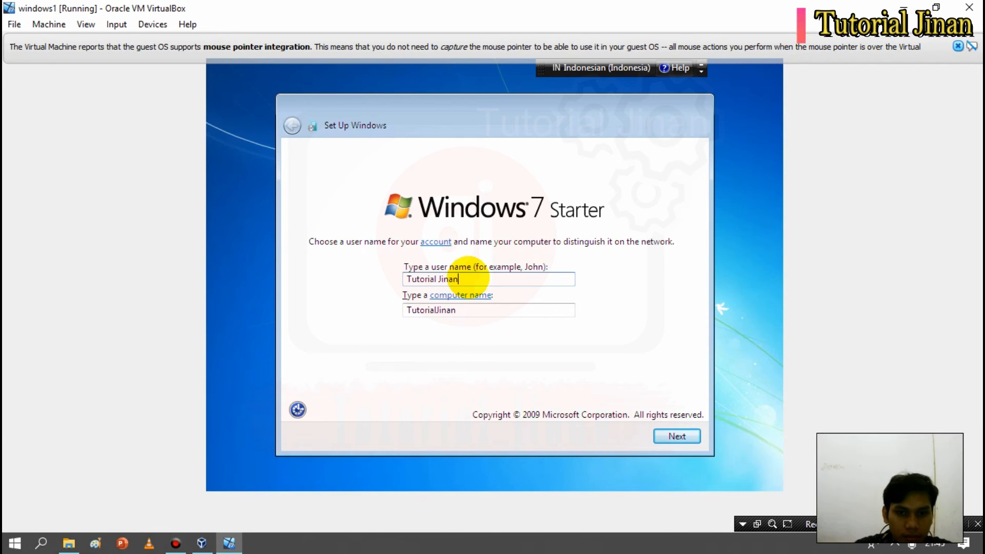
click(676, 437)
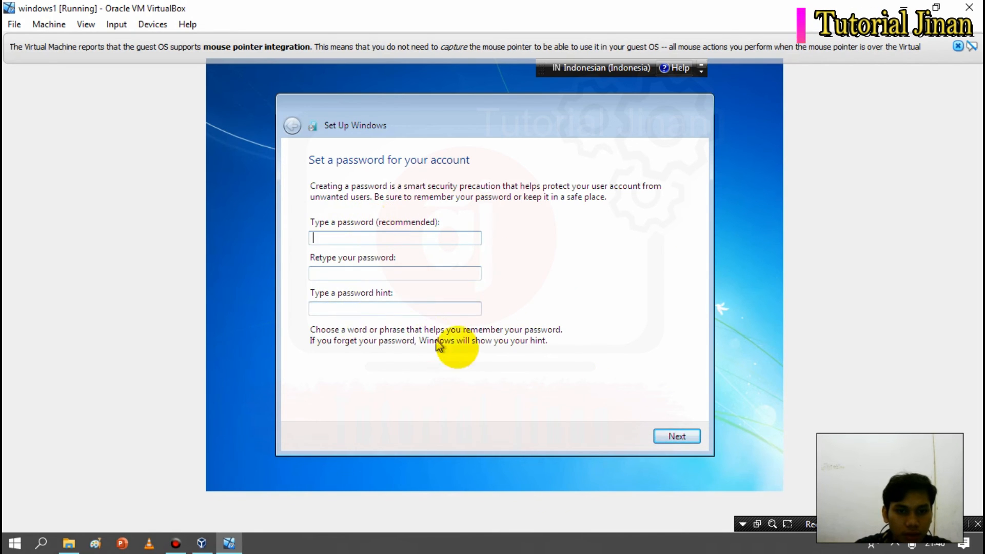
click(677, 437)
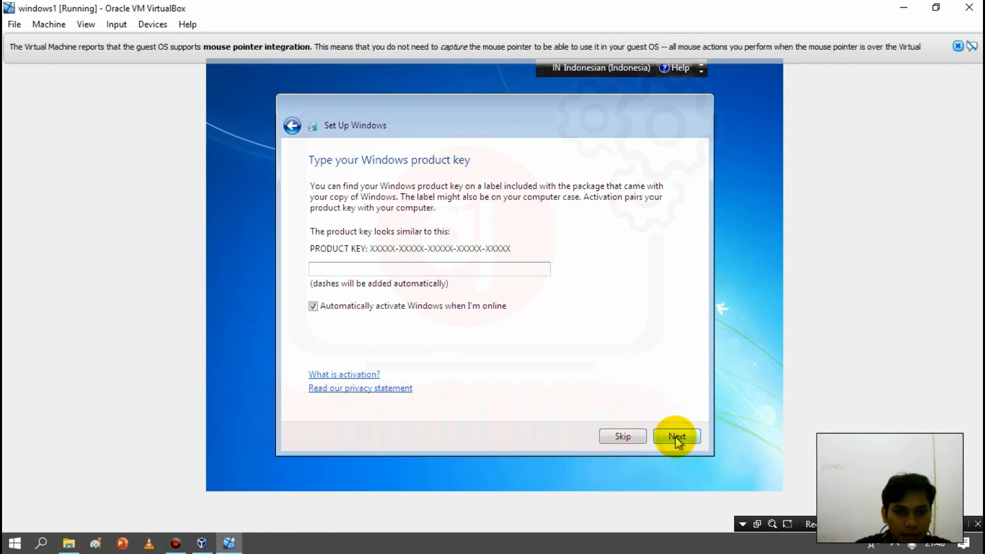
Turn off automatic online activation, continue without a product key, and choose Ask me later for the update settings
click(347, 307)
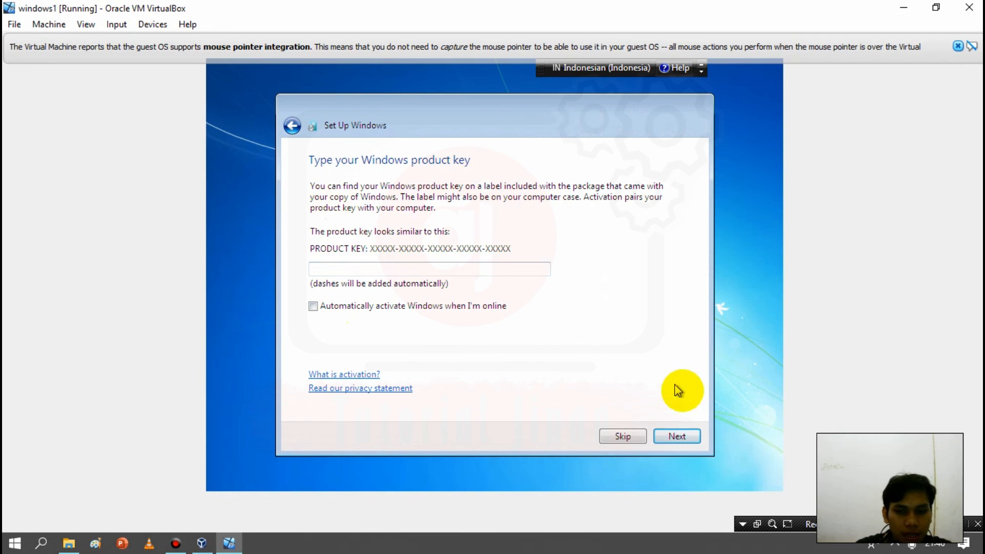
click(677, 438)
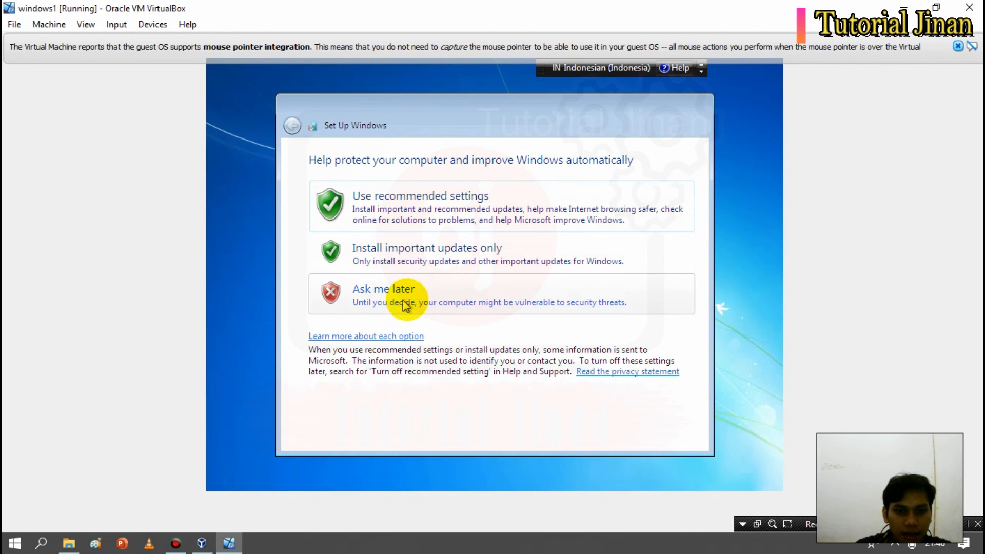
click(451, 302)
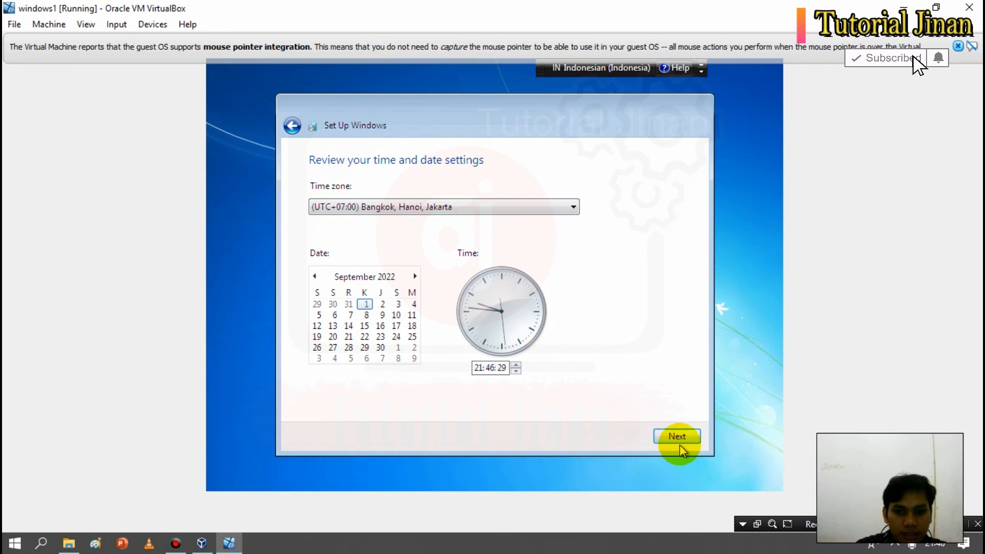
Accept the time and date settings and choose Public network as the computer's location
click(663, 433)
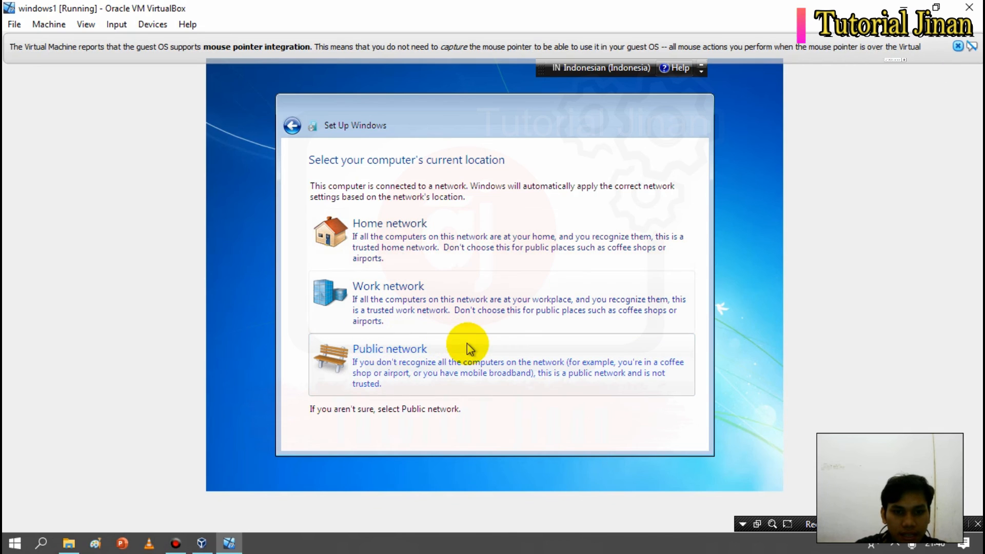
click(378, 358)
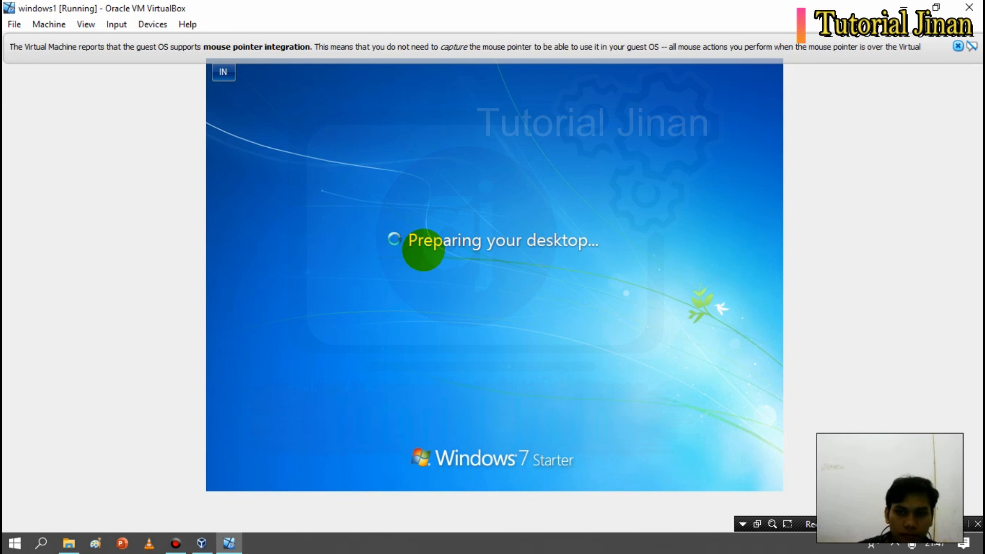
Dismiss the remaining VirtualBox notification and refresh the Windows 7 desktop
click(958, 47)
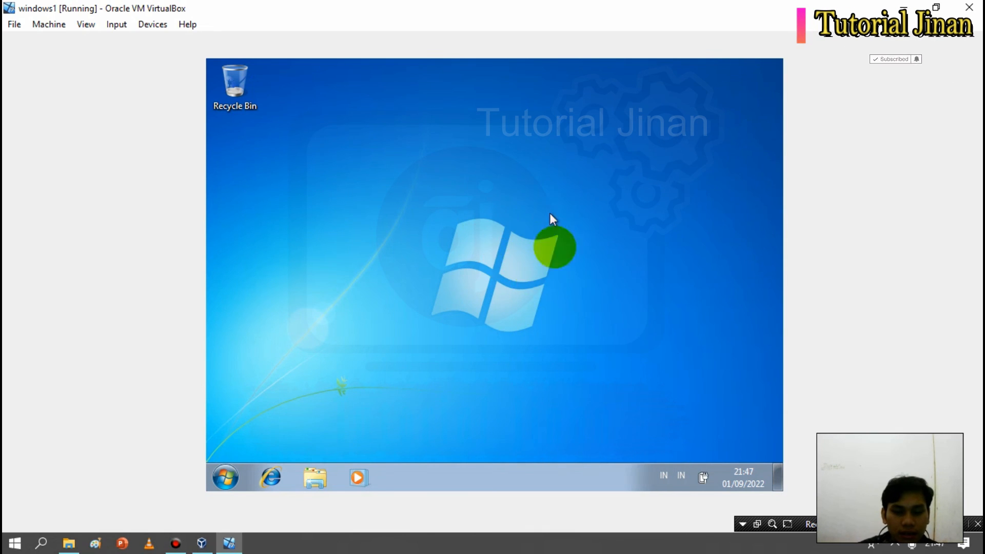
right_click(532, 192)
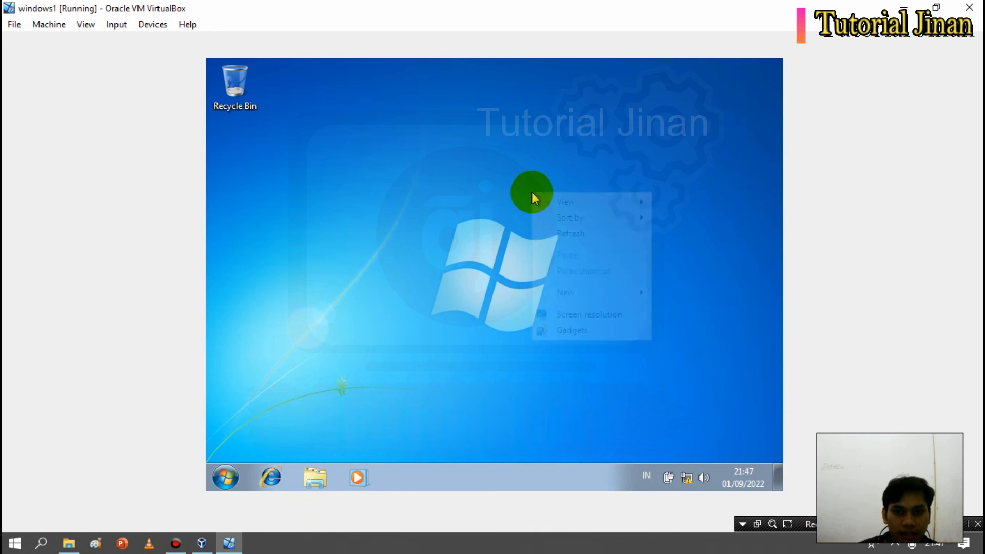
click(566, 233)
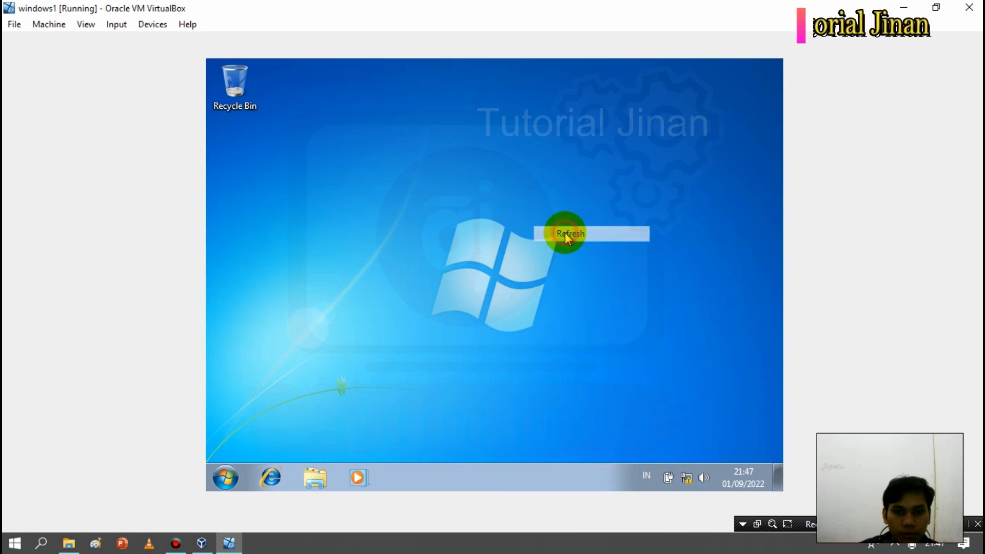
Look through the guest's Start menu and its shutdown options, and close it without choosing any
click(222, 482)
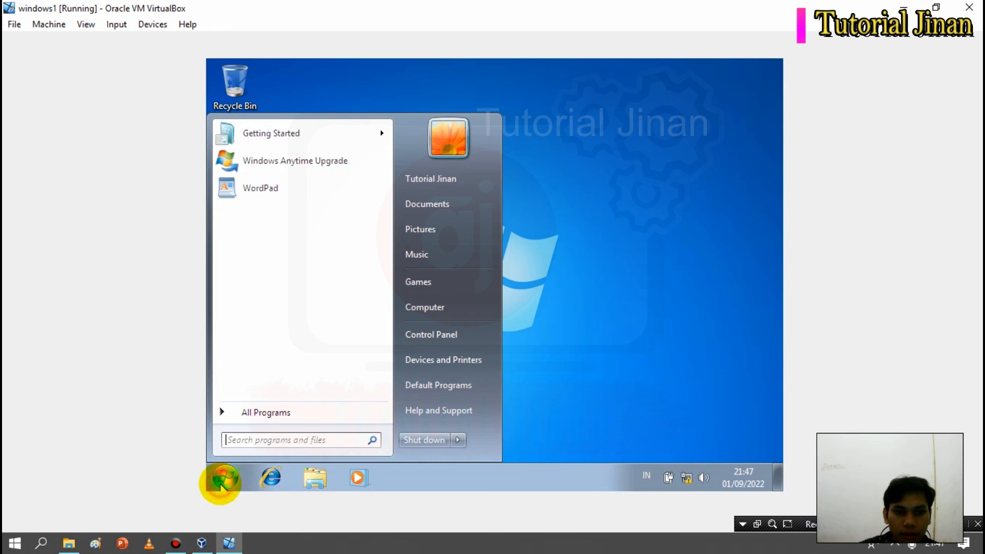
click(457, 442)
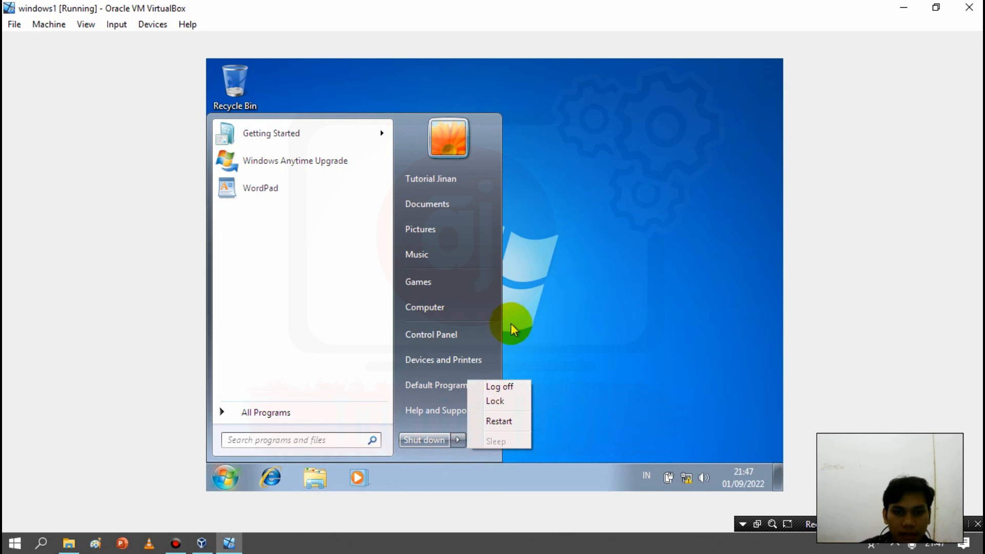
click(615, 199)
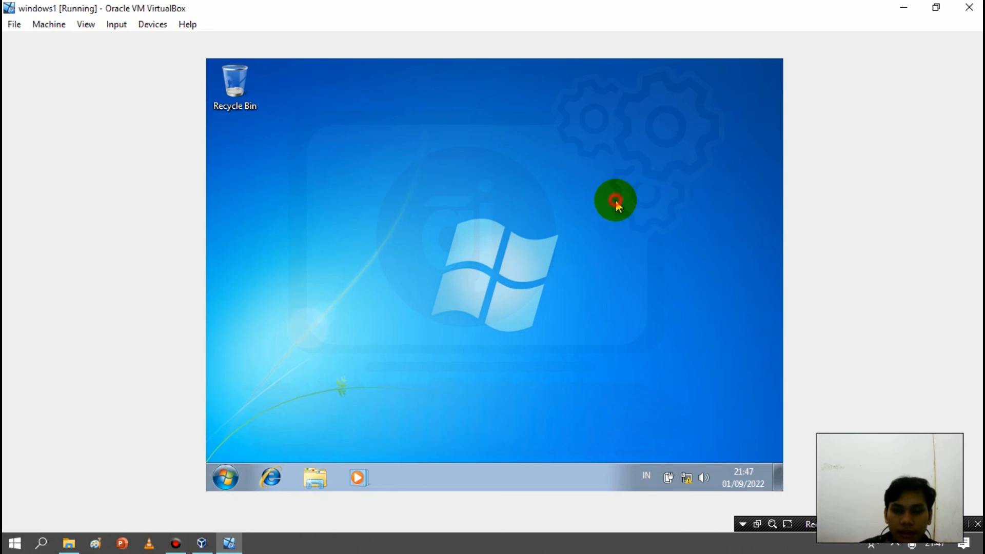
View the drives under Computer in the guest's file explorer, then close the window
click(318, 476)
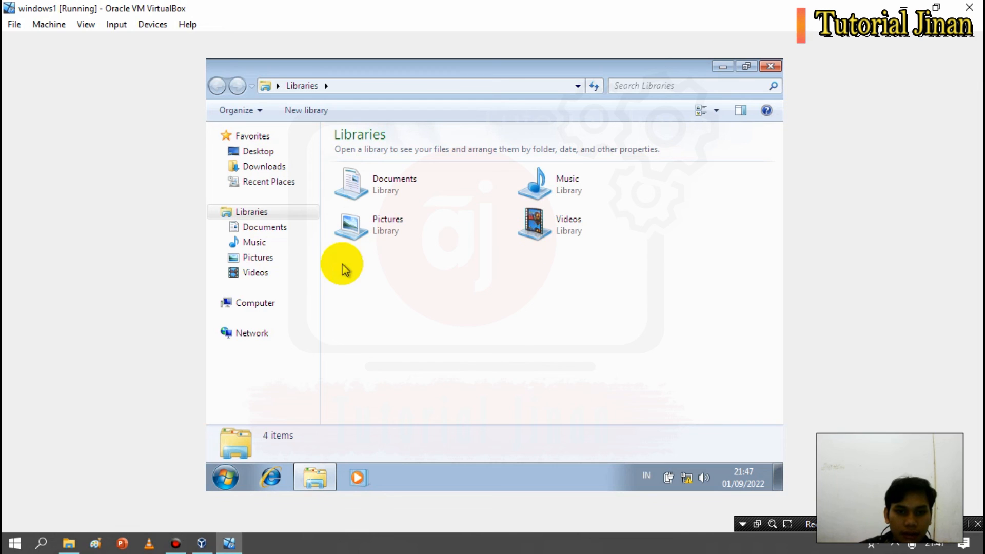
click(251, 308)
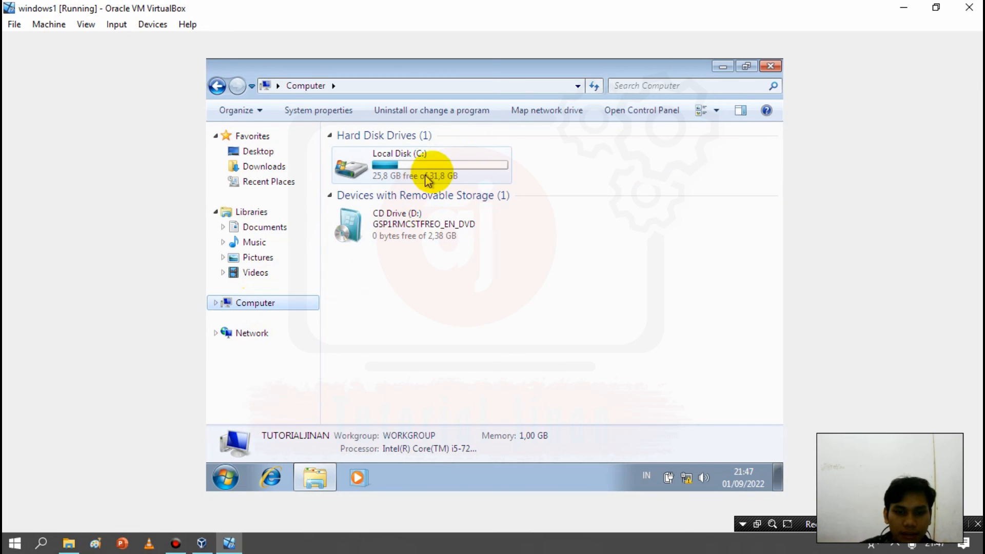
click(772, 67)
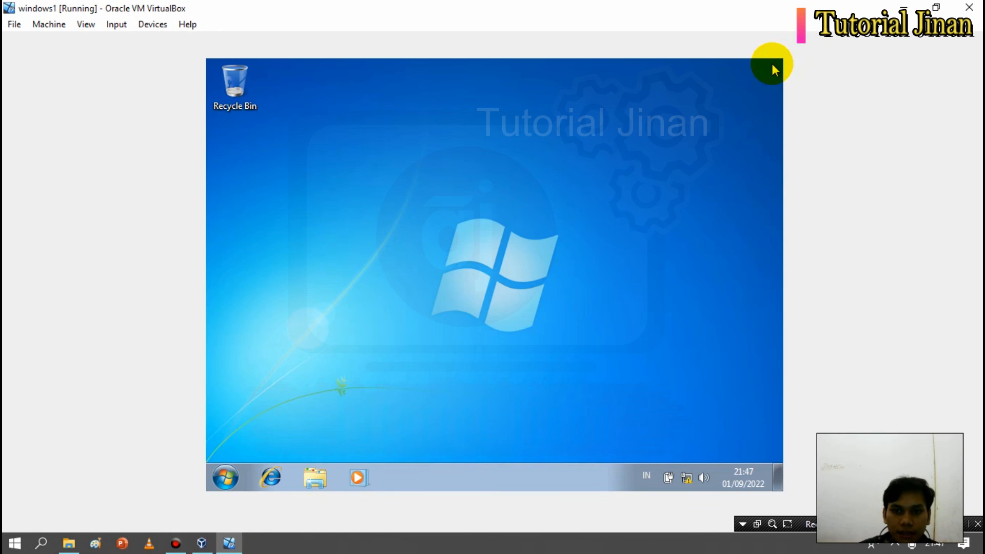
Refresh the guest desktop and open the closing options for the windows1 virtual machine
right_click(600, 203)
click(636, 240)
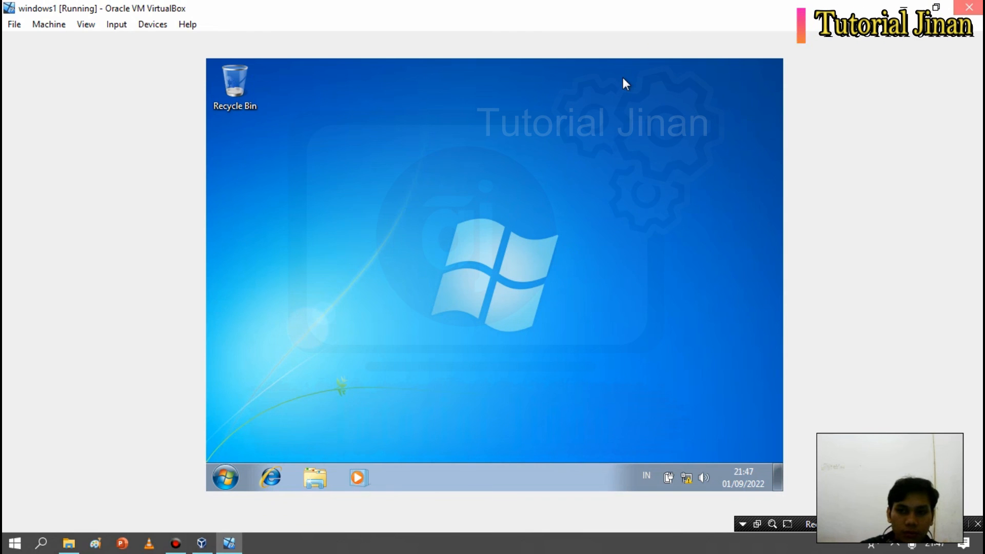
click(969, 7)
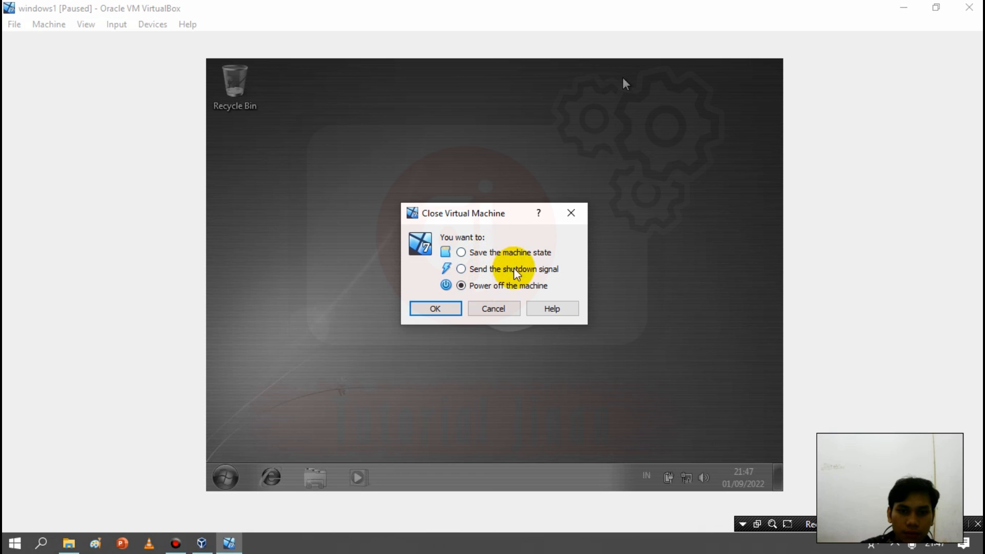